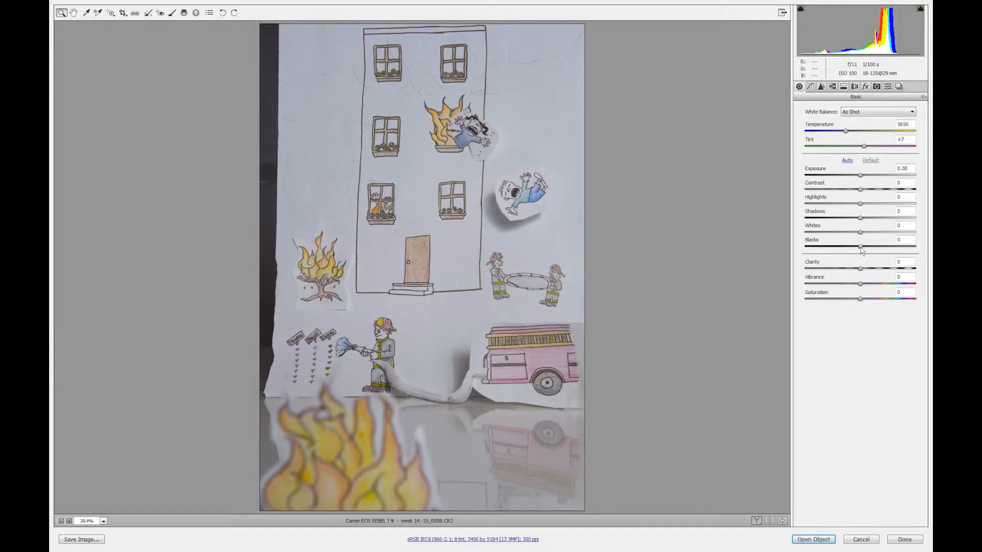
# Step: Adjust the raw photo's basic tones: Blacks to -83, Exposure to +0.40 and Whites to +51
pyautogui.moveTo(863, 248); pyautogui.dragTo(818, 258)
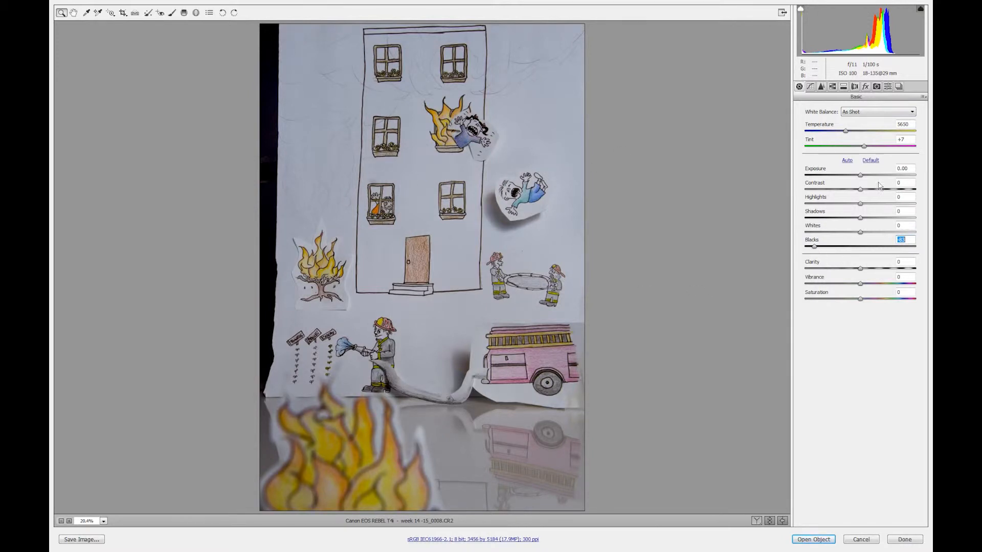
pyautogui.moveTo(860, 176); pyautogui.dragTo(863, 187)
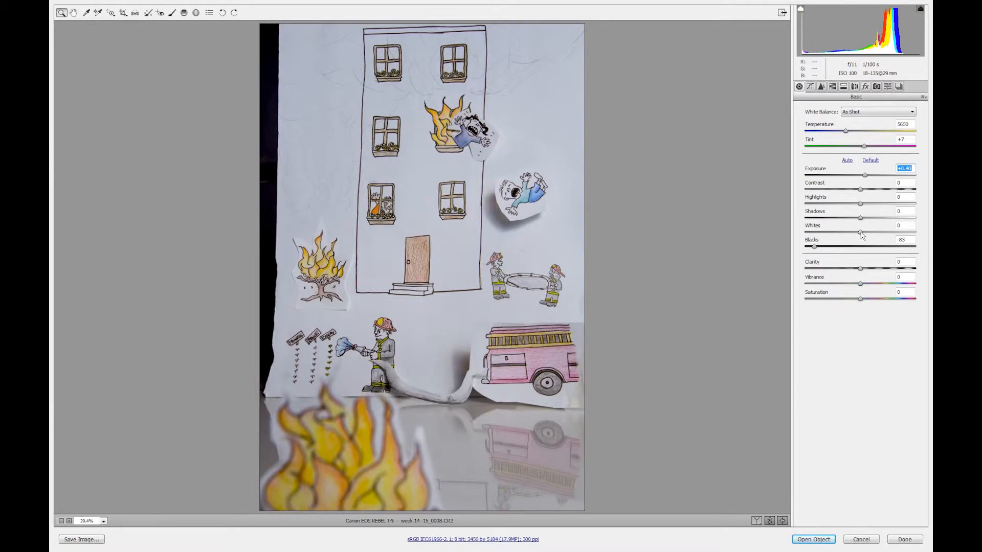
pyautogui.moveTo(861, 232); pyautogui.dragTo(888, 236)
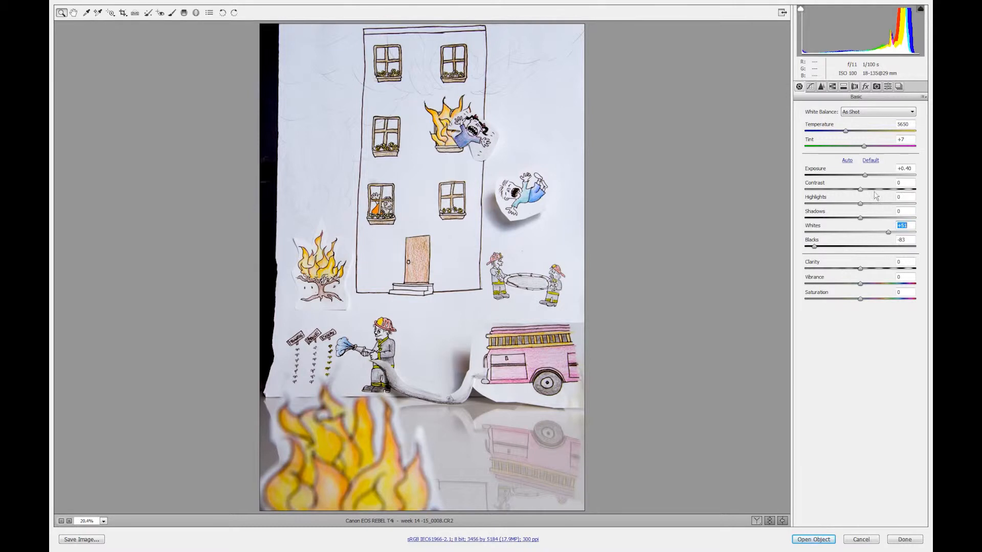
# Step: Set the photo's Contrast to +24 and its Highlights to +21
pyautogui.moveTo(860, 190); pyautogui.dragTo(891, 197)
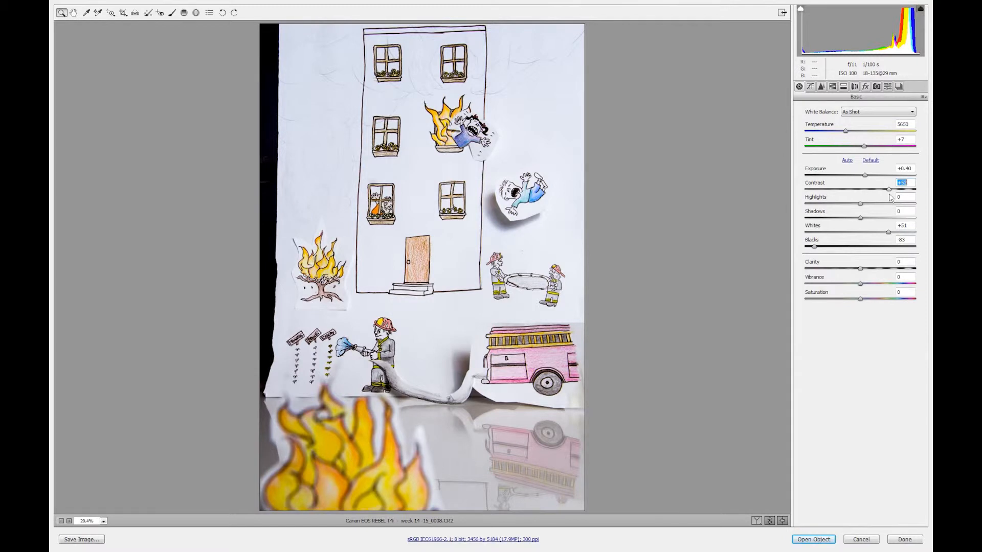
pyautogui.moveTo(891, 197); pyautogui.dragTo(876, 200)
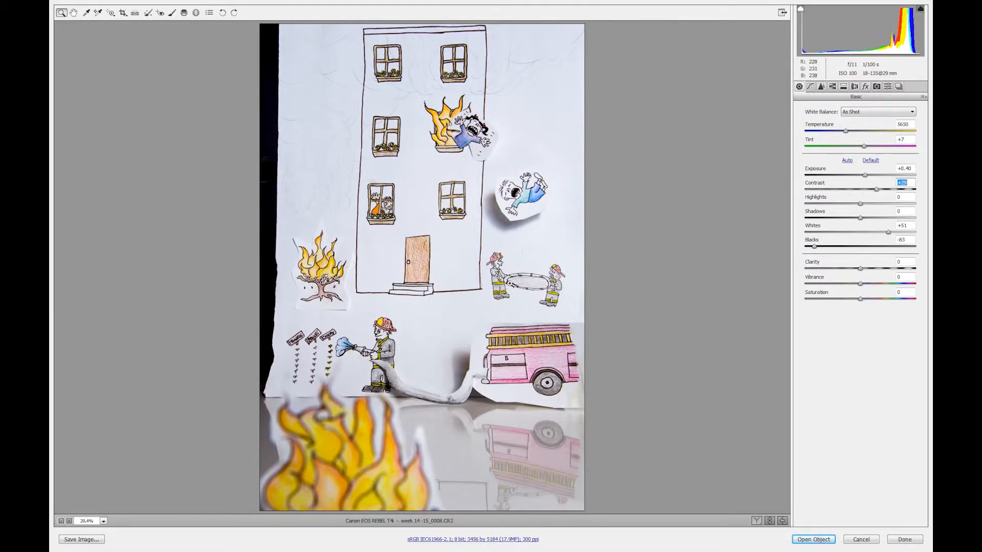
pyautogui.click(876, 189)
pyautogui.moveTo(876, 191)
pyautogui.mouseDown()
pyautogui.moveTo(862, 195)
pyautogui.moveTo(871, 194)
pyautogui.mouseUp()
pyautogui.click(873, 191)
pyautogui.moveTo(860, 204); pyautogui.dragTo(874, 210)
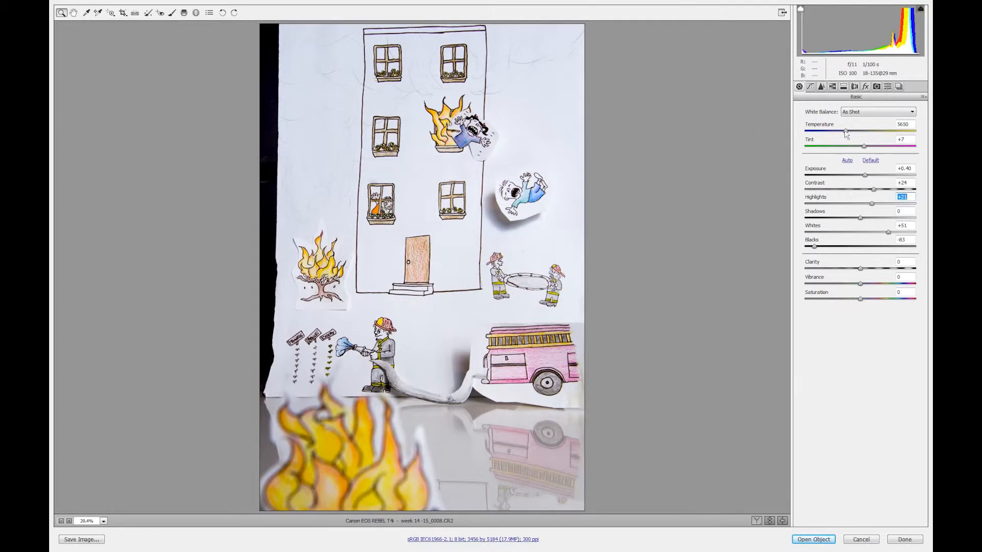
# Step: Warm the white balance by setting Temperature to 6000 and Tint to +4
pyautogui.moveTo(846, 132); pyautogui.dragTo(848, 140)
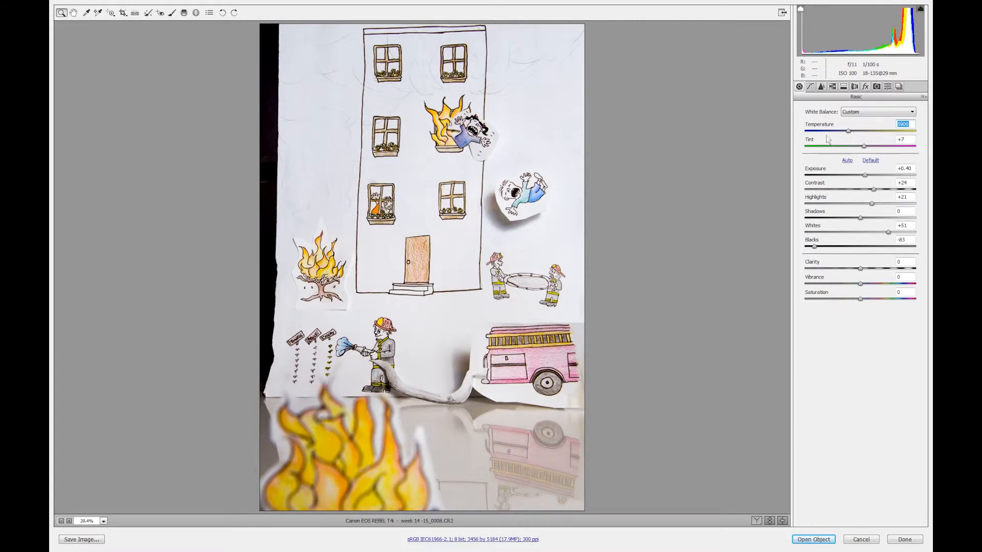
pyautogui.moveTo(847, 133); pyautogui.dragTo(848, 136)
pyautogui.click(848, 138)
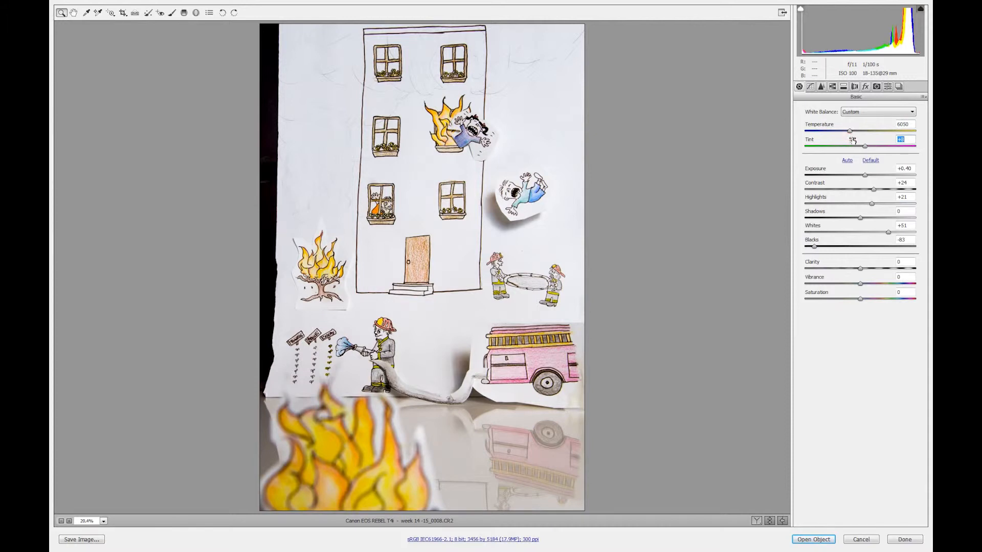
pyautogui.press('Down')
pyautogui.hotkey('shift', 'Tab')
pyautogui.doubleClick(905, 139)
pyautogui.moveTo(908, 124); pyautogui.dragTo(887, 132)
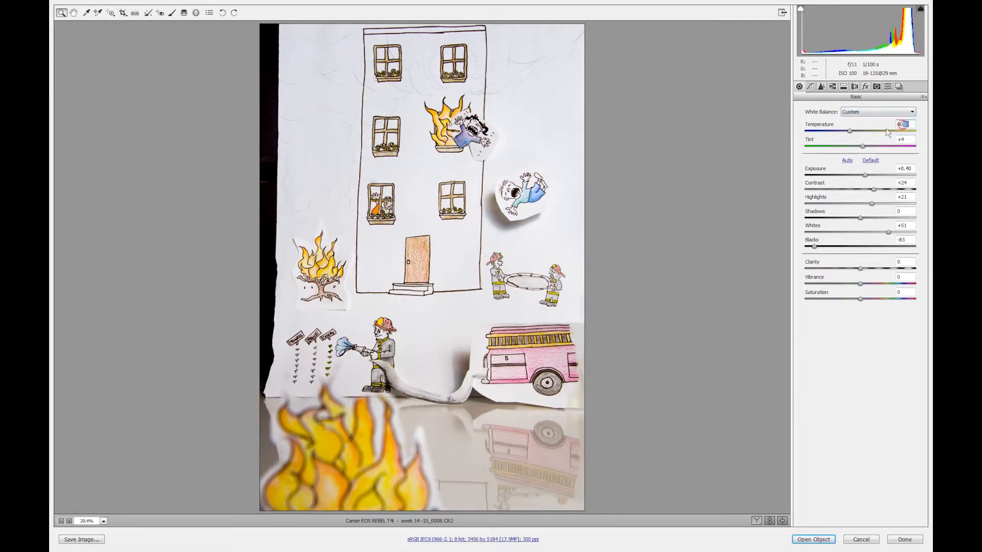
pyautogui.write('00')
# Step: Raise the HSL saturation of the Reds to +27
pyautogui.click(419, 272)
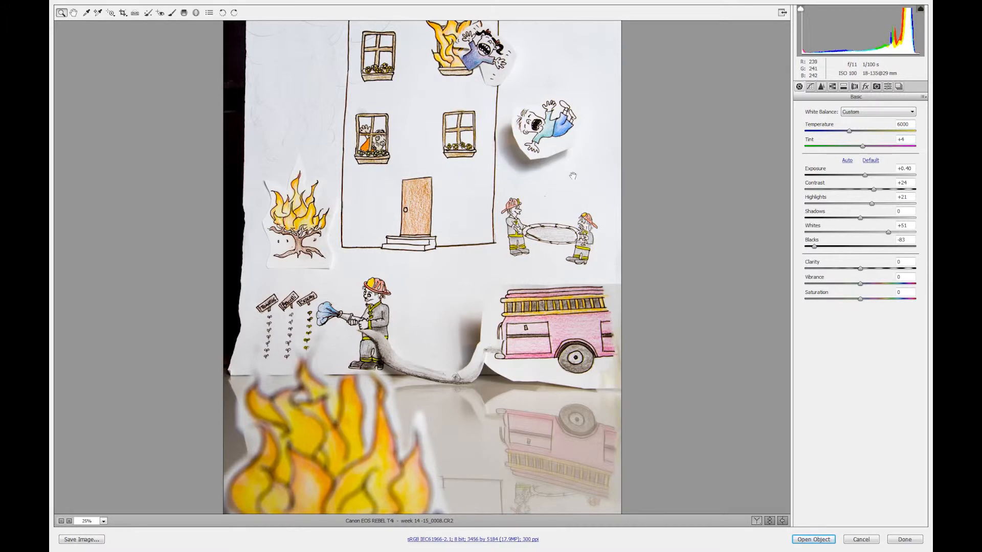
pyautogui.hotkey('ctrl', '-')
pyautogui.hotkey('ctrl', '-')
pyautogui.hotkey('ctrl', '+')
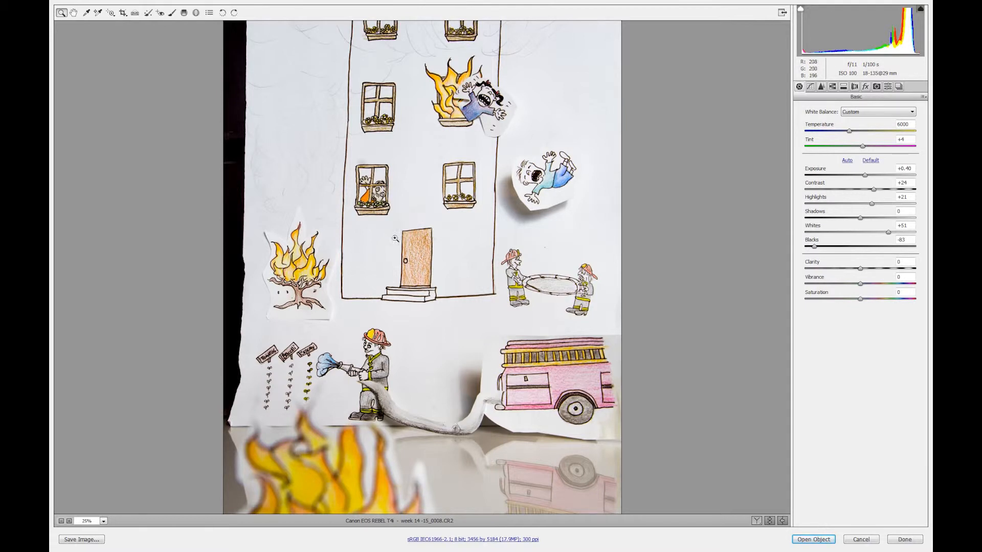
pyautogui.click(427, 295)
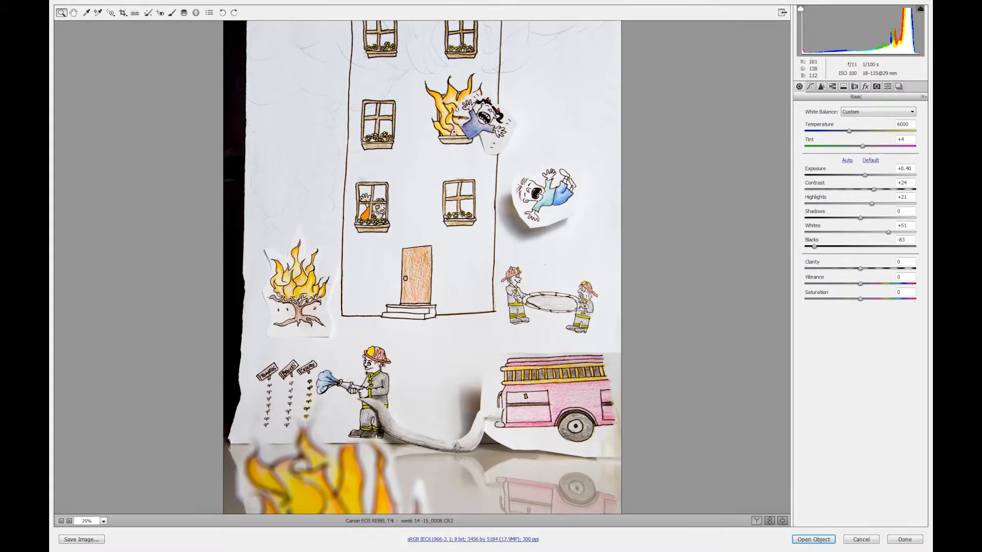
pyautogui.click(832, 87)
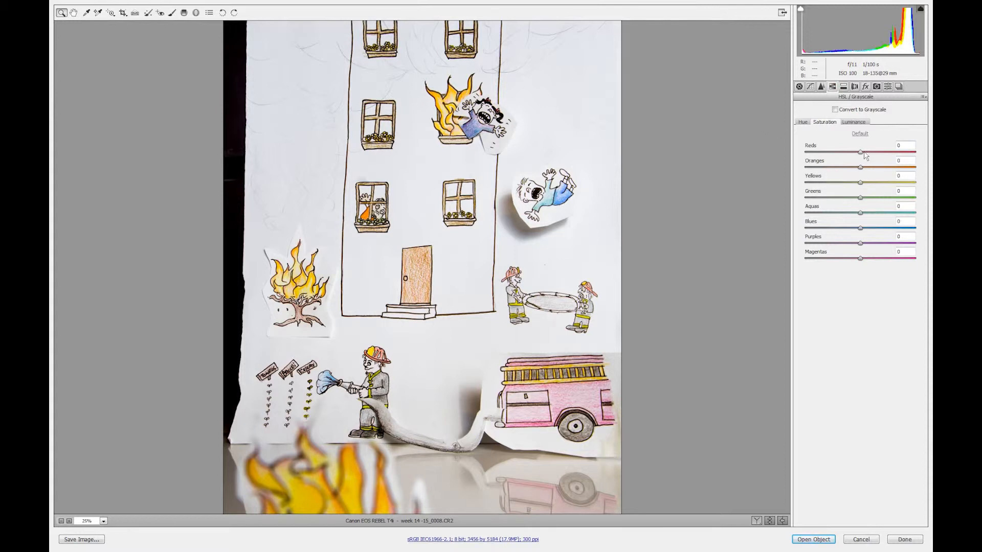
pyautogui.moveTo(861, 155); pyautogui.dragTo(870, 156)
pyautogui.moveTo(882, 162); pyautogui.dragTo(918, 162)
pyautogui.click(890, 153)
pyautogui.click(890, 152)
pyautogui.moveTo(891, 152); pyautogui.dragTo(872, 162)
pyautogui.moveTo(877, 162); pyautogui.dragTo(880, 164)
# Step: Raise the HSL saturation of the Yellows to +69, Aquas to +66 and Blues to +44
pyautogui.moveTo(861, 183); pyautogui.dragTo(896, 186)
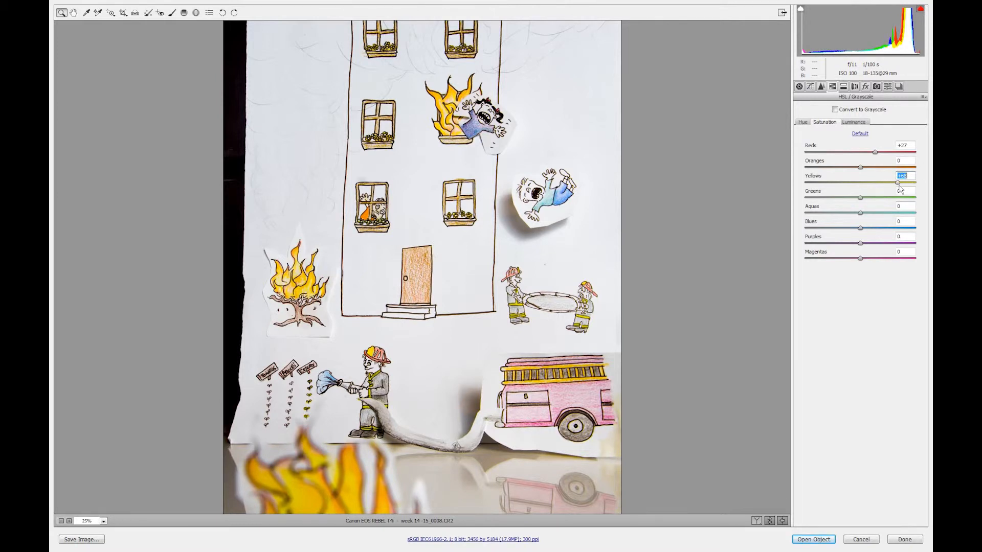
pyautogui.press('Up')
pyautogui.moveTo(859, 214); pyautogui.dragTo(872, 214)
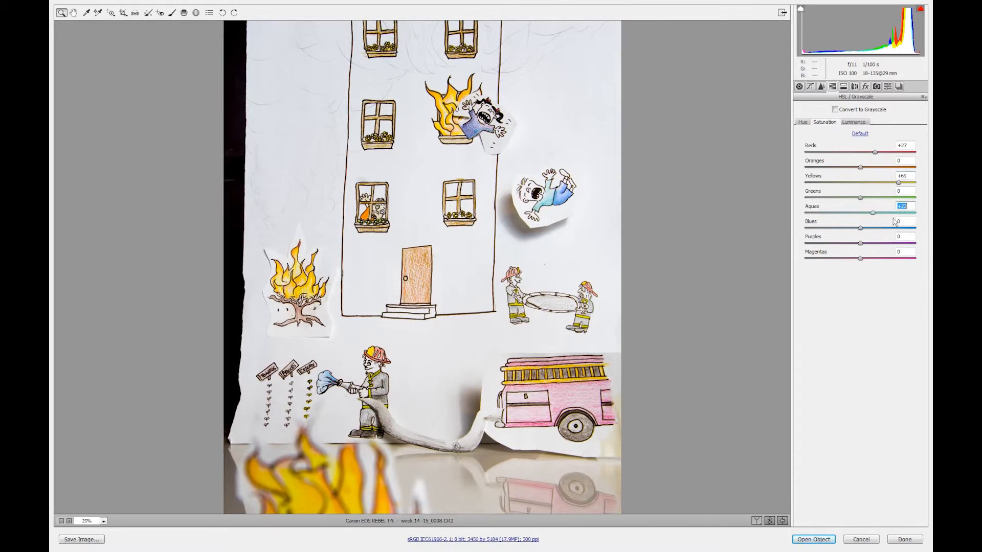
pyautogui.moveTo(873, 214); pyautogui.dragTo(897, 214)
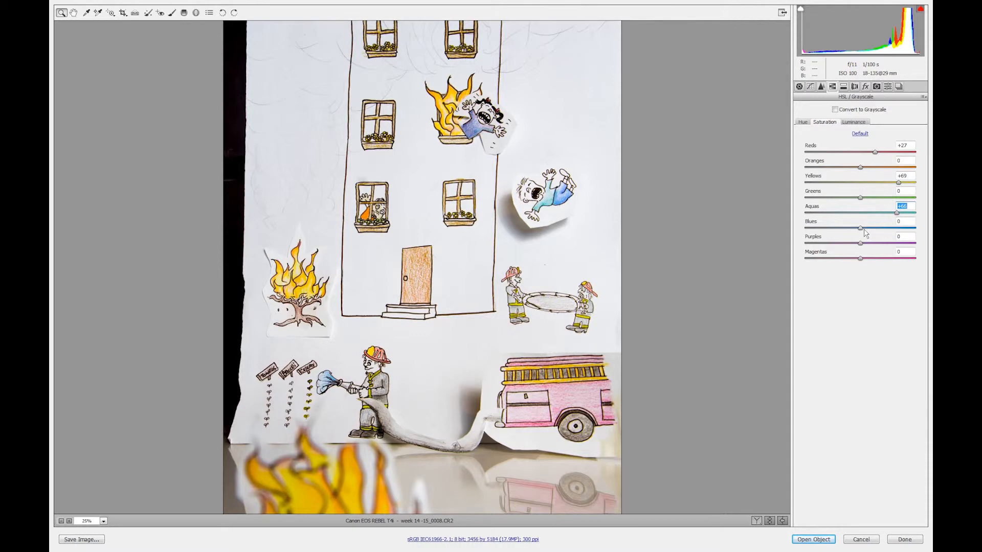
pyautogui.moveTo(861, 228); pyautogui.dragTo(883, 236)
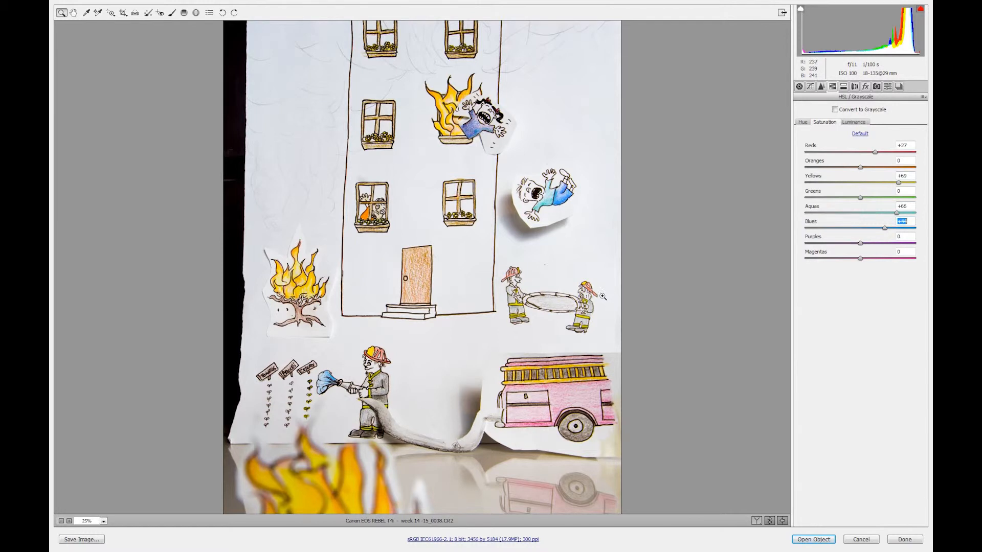
# Step: Open the developed raw photo in Photoshop as a smart object and choose the Rectangular Marquee tool
pyautogui.click(825, 540)
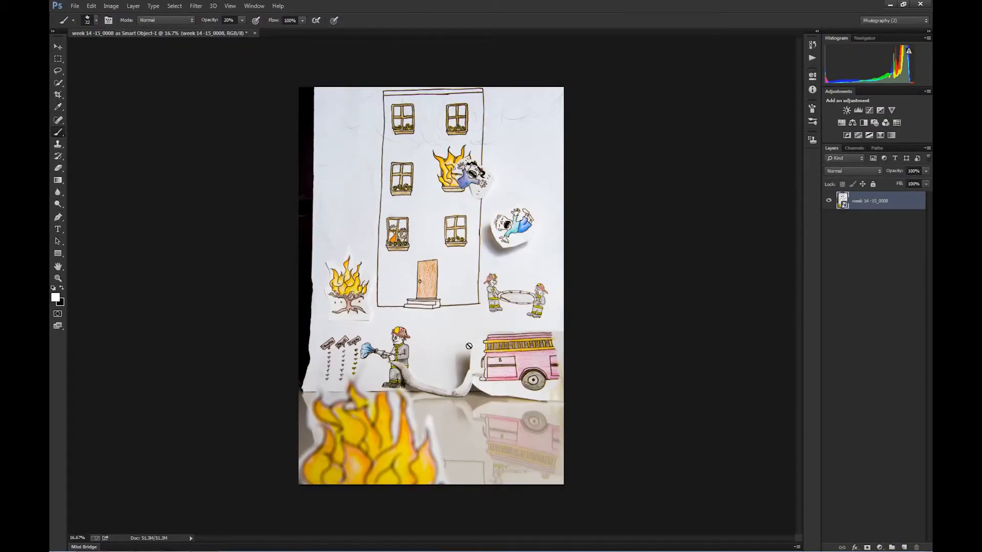
pyautogui.click(473, 262)
pyautogui.click(512, 295)
pyautogui.press('m')
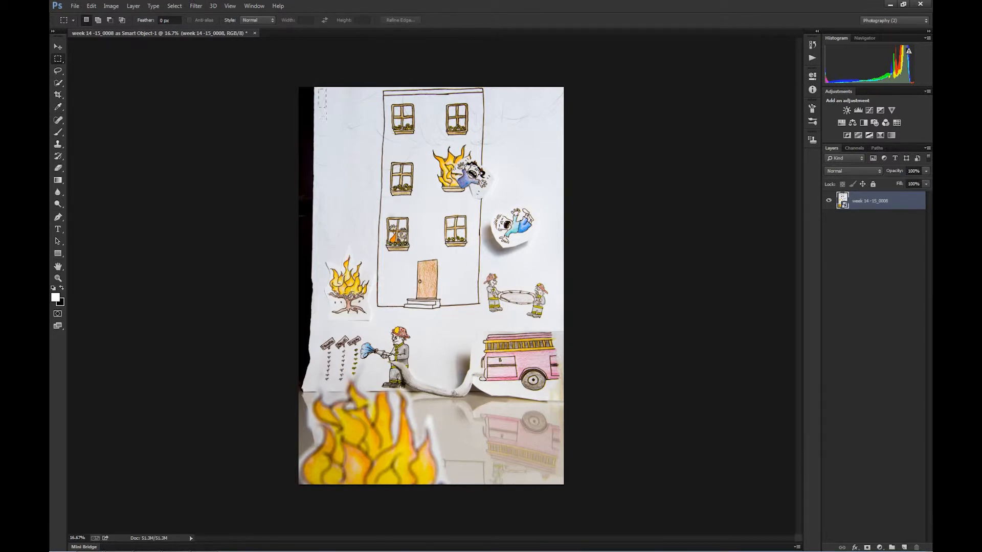
# Step: Try to cover the black left border by stretching a copied strip of the paper's edge over it
pyautogui.moveTo(325, 204); pyautogui.dragTo(314, 394)
pyautogui.moveTo(313, 391); pyautogui.dragTo(314, 390)
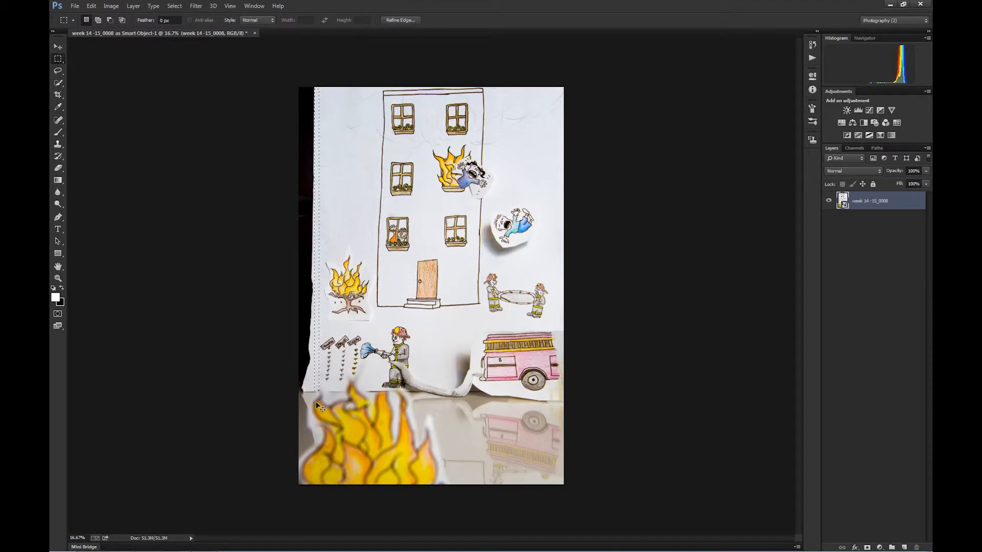
pyautogui.hotkey('ctrl', 'j')
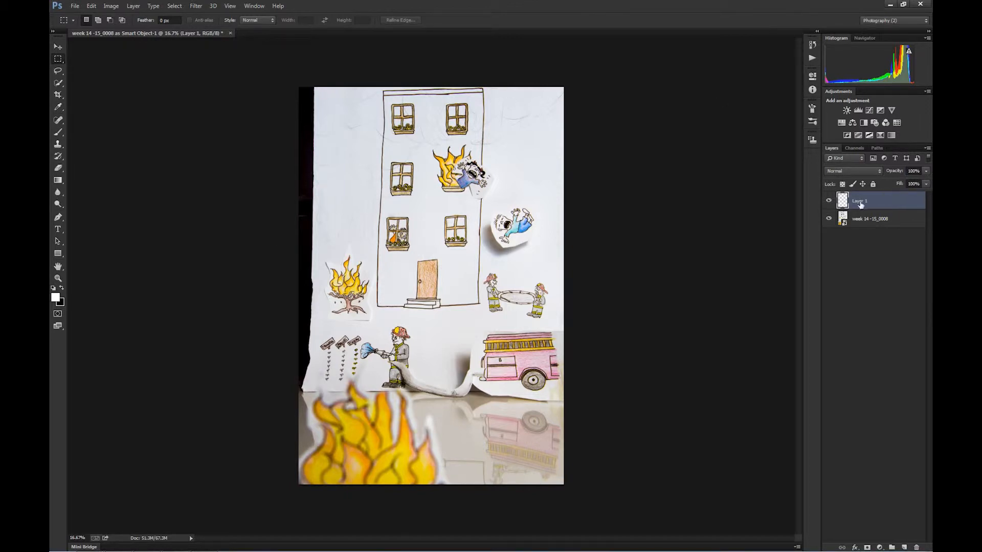
pyautogui.hotkey('ctrl', 't')
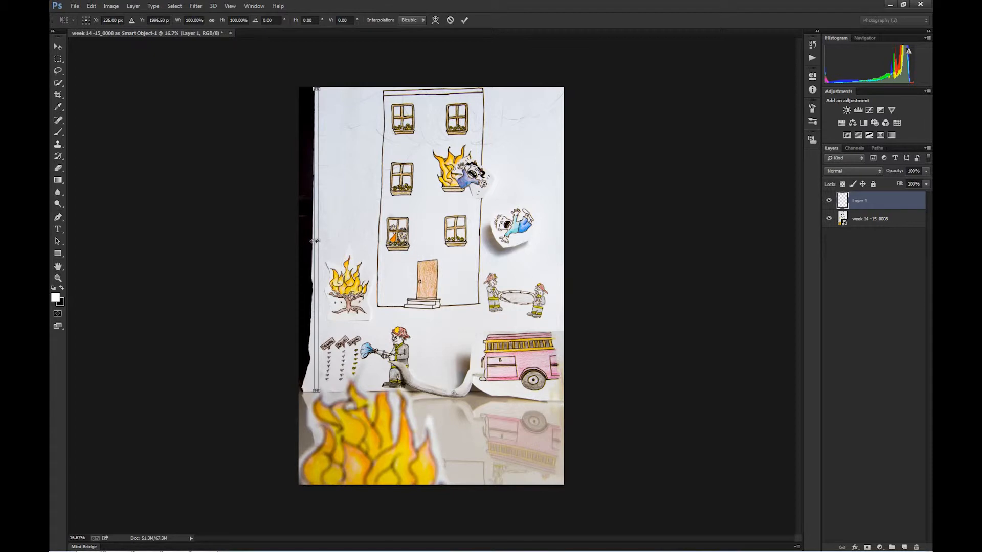
pyautogui.moveTo(315, 241)
pyautogui.mouseDown()
pyautogui.moveTo(279, 245)
pyautogui.moveTo(298, 243)
pyautogui.mouseUp()
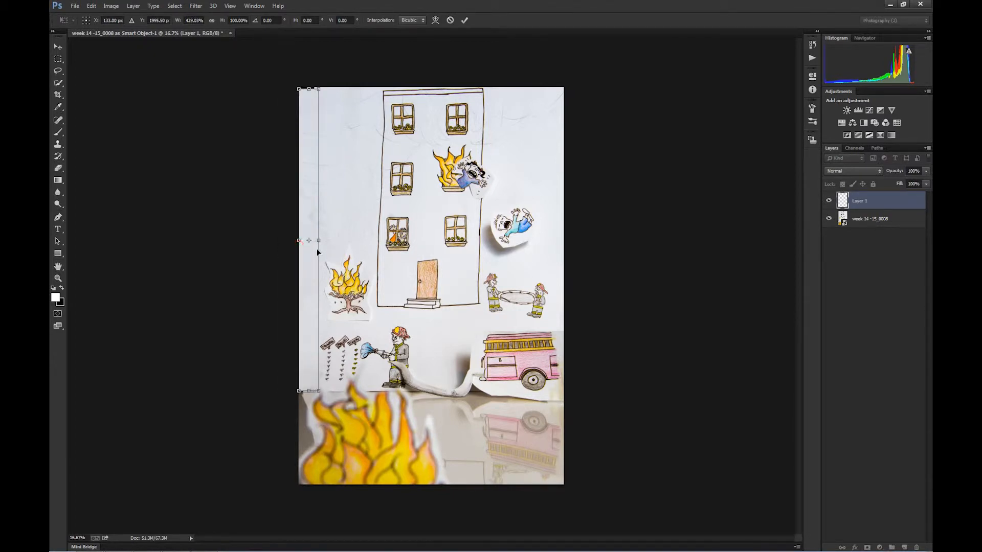
pyautogui.moveTo(309, 87); pyautogui.dragTo(308, 86)
pyautogui.press('Return')
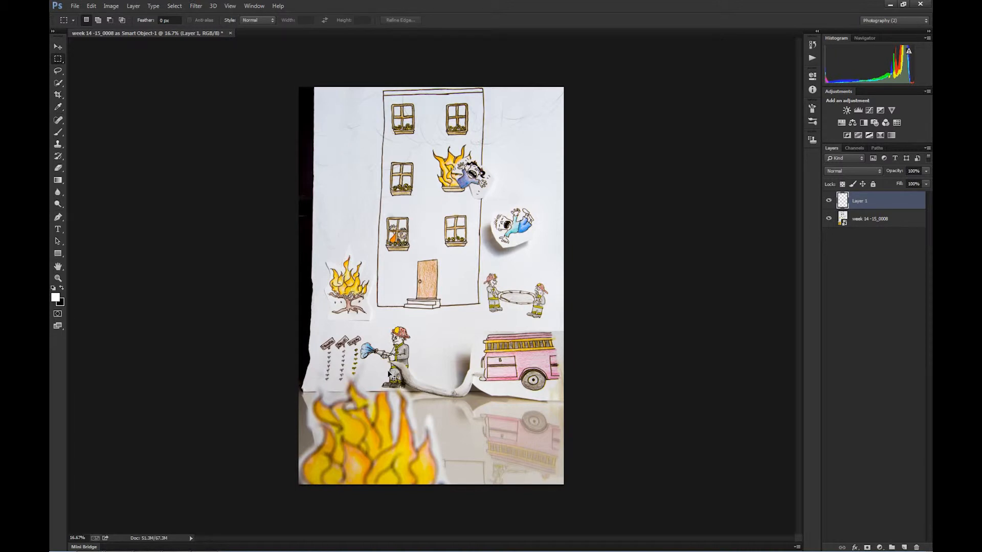
pyautogui.hotkey('ctrl', 'e')
pyautogui.hotkey('ctrl', 'shift', 'd')
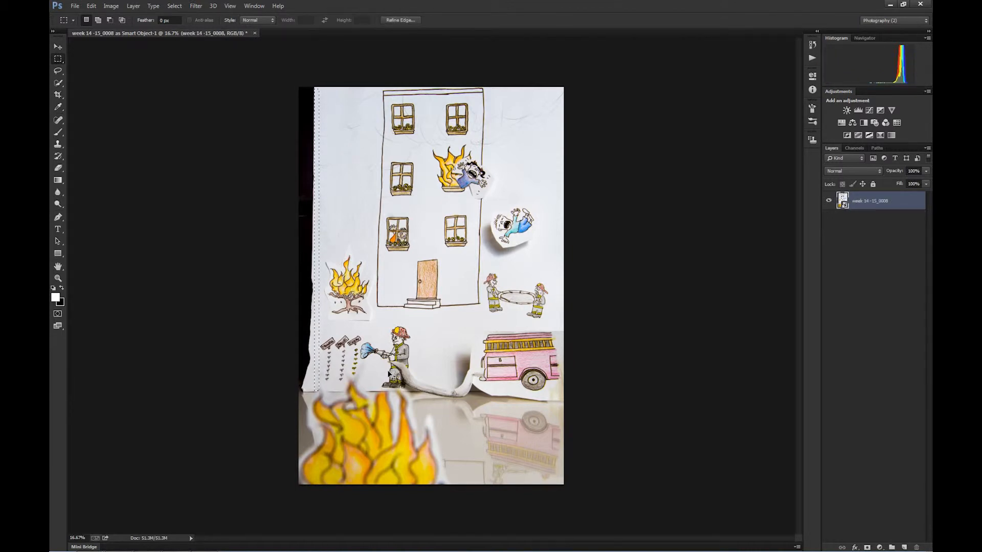
pyautogui.hotkey('ctrl', 'd')
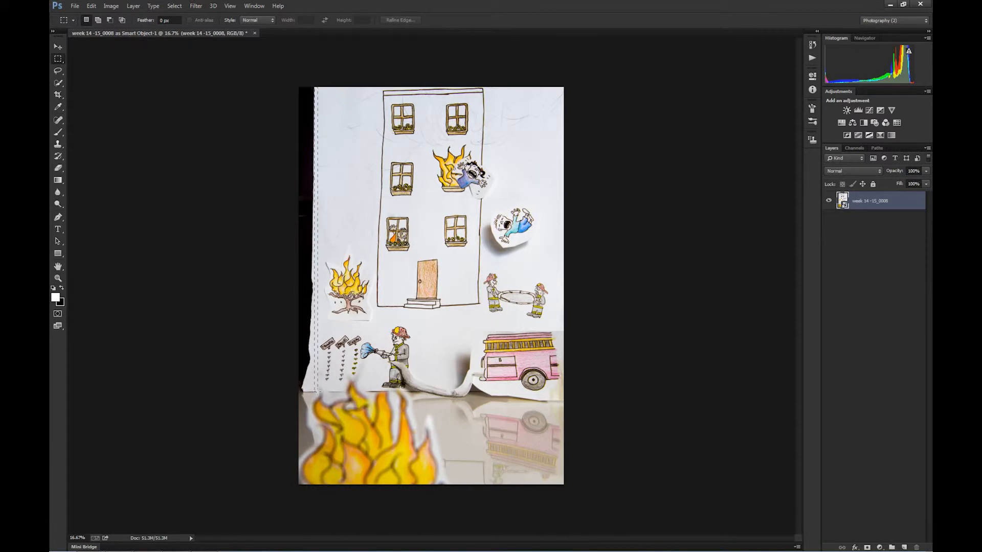
# Step: Copy a narrow vertical strip of the paper's left edge to a new layer and stretch it to about 409% width over the black border
pyautogui.moveTo(318, 392); pyautogui.dragTo(317, 391)
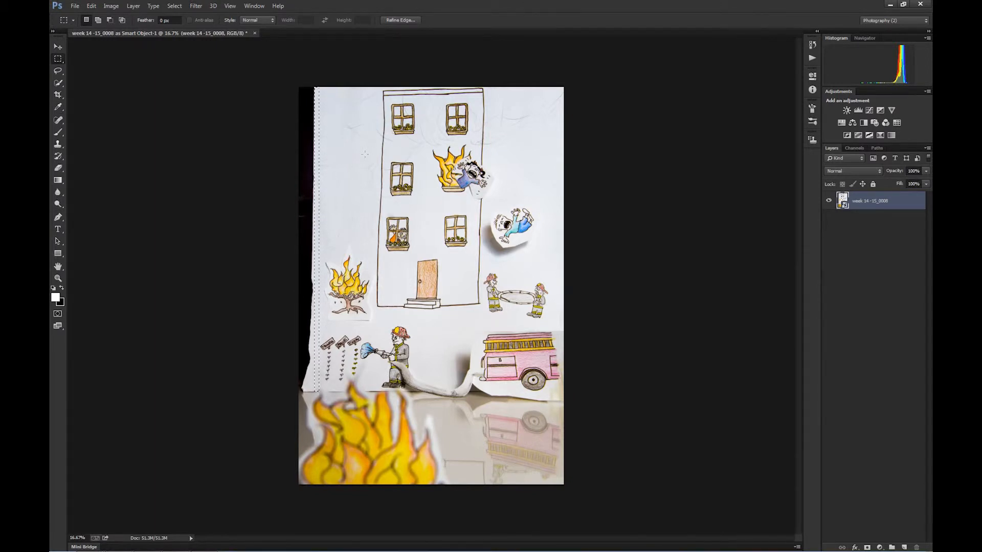
pyautogui.hotkey('ctrl', 'j')
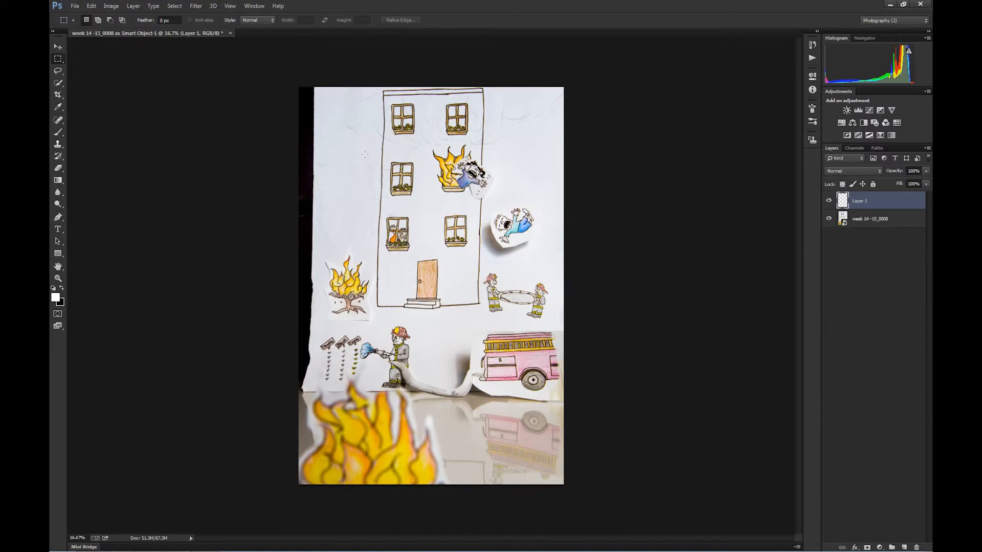
pyautogui.hotkey('ctrl', 't')
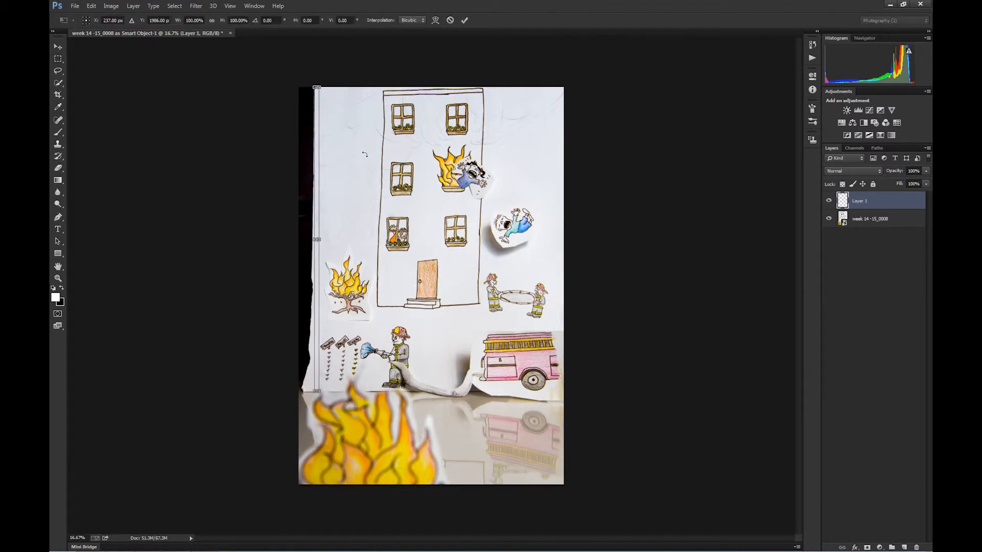
pyautogui.moveTo(317, 240); pyautogui.dragTo(298, 241)
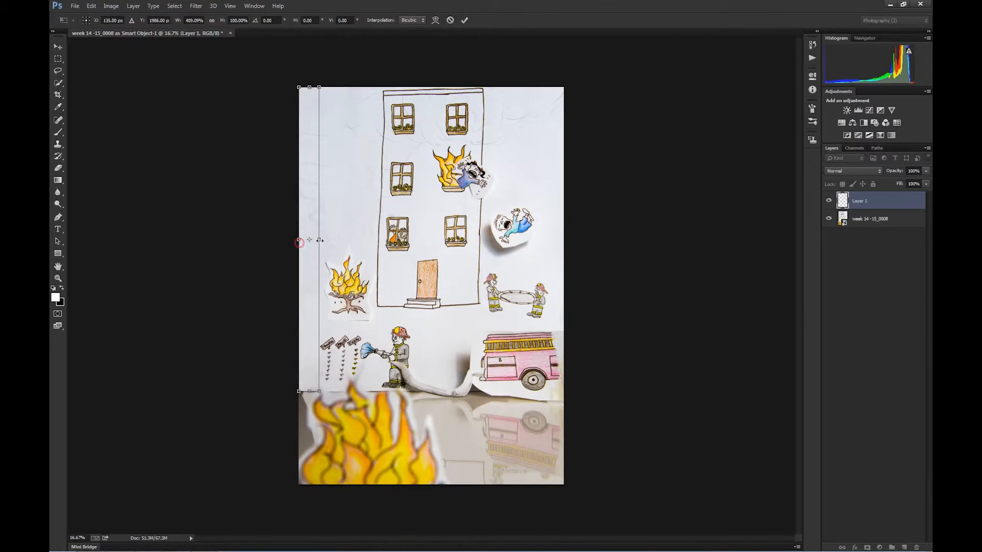
pyautogui.press('Return')
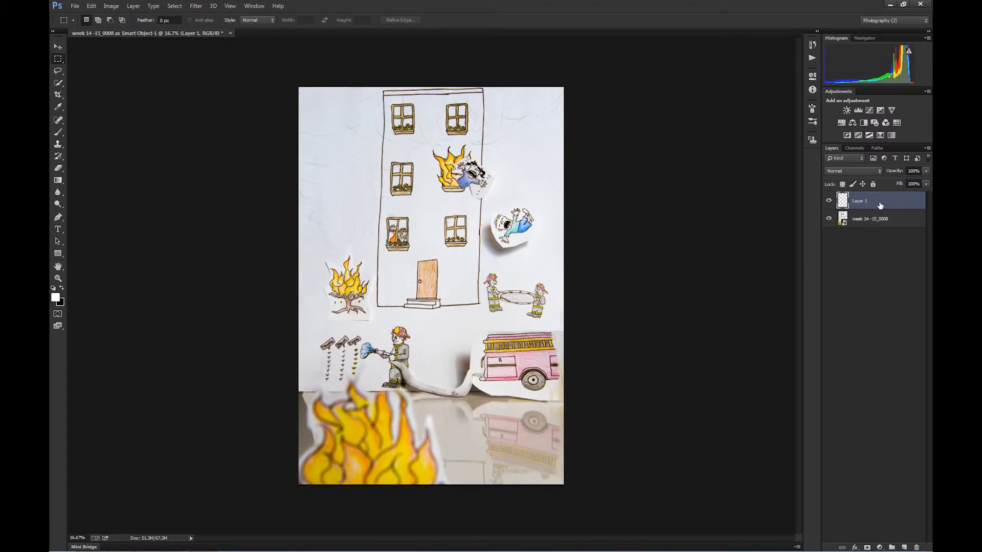
# Step: Merge the stretched strip with the photo layer, and add two new empty layers above it
pyautogui.keyDown('shift'); pyautogui.click(901, 222); pyautogui.keyUp('shift')
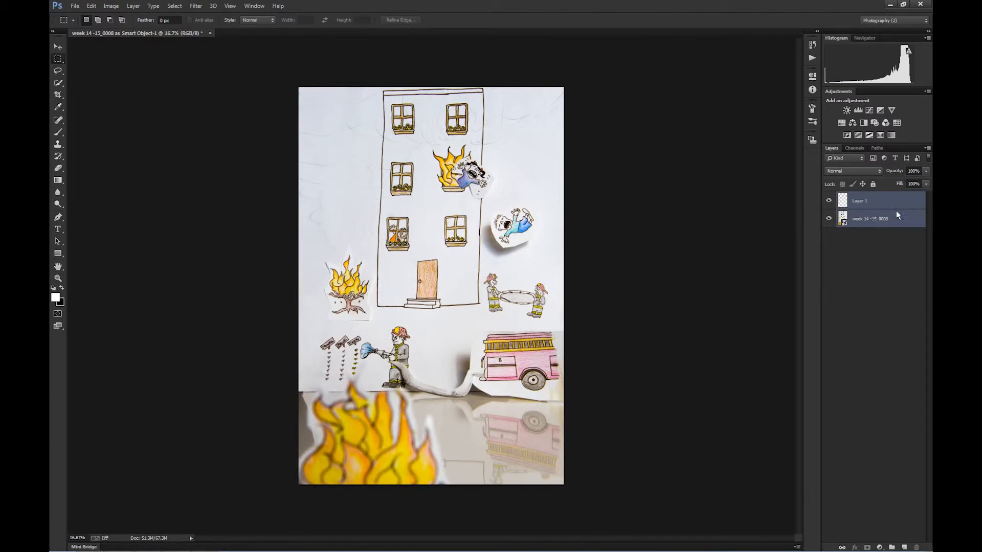
pyautogui.hotkey('ctrl', 'e')
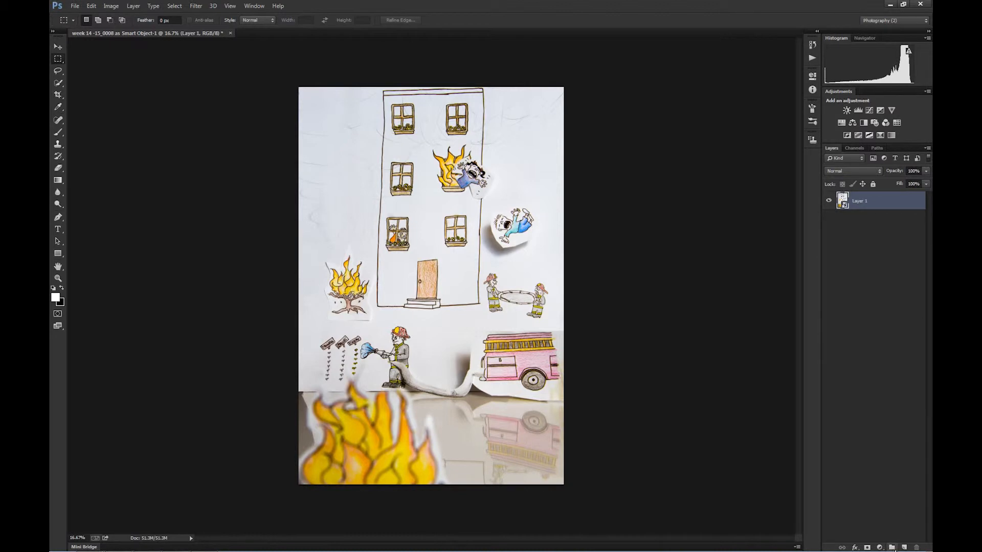
pyautogui.click(904, 548)
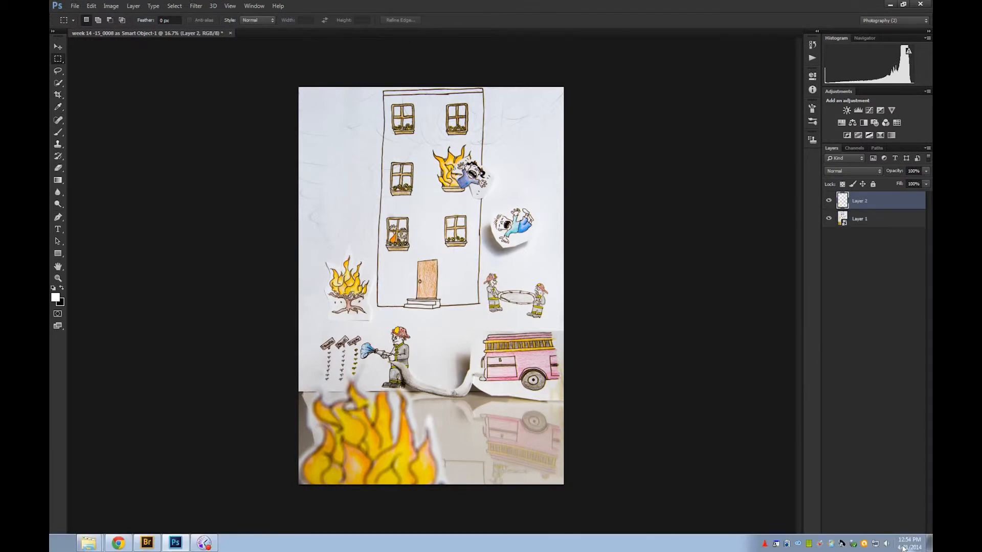
pyautogui.click(904, 548)
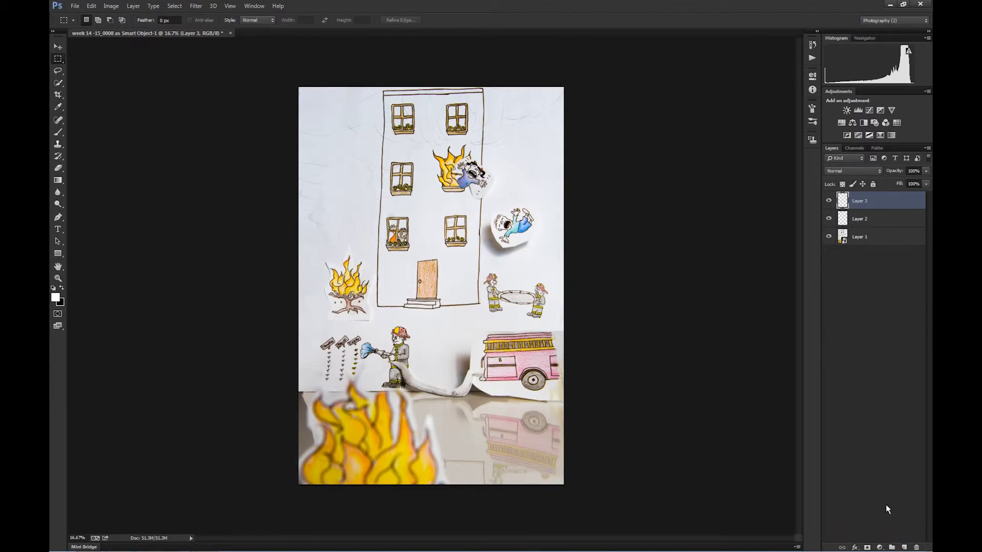
# Step: Undo the addition of the second empty layer and fill the remaining empty layer with the Render Clouds filter
pyautogui.hotkey('ctrl', 'z')
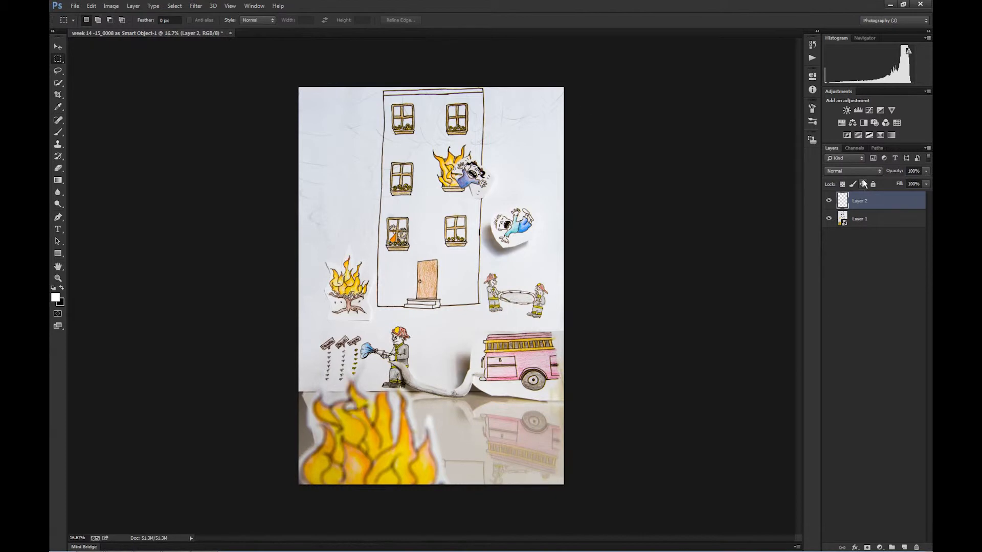
pyautogui.click(200, 10)
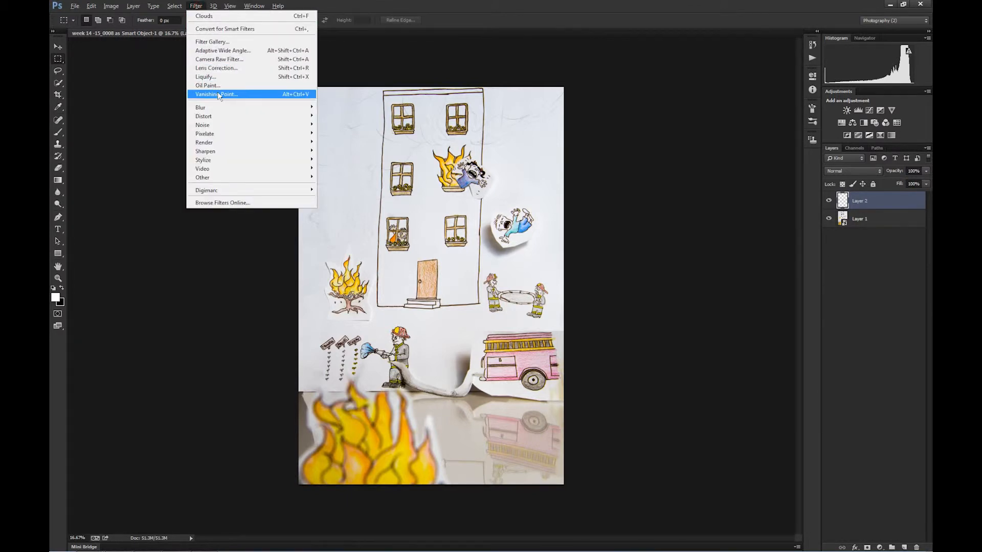
pyautogui.moveTo(271, 141)
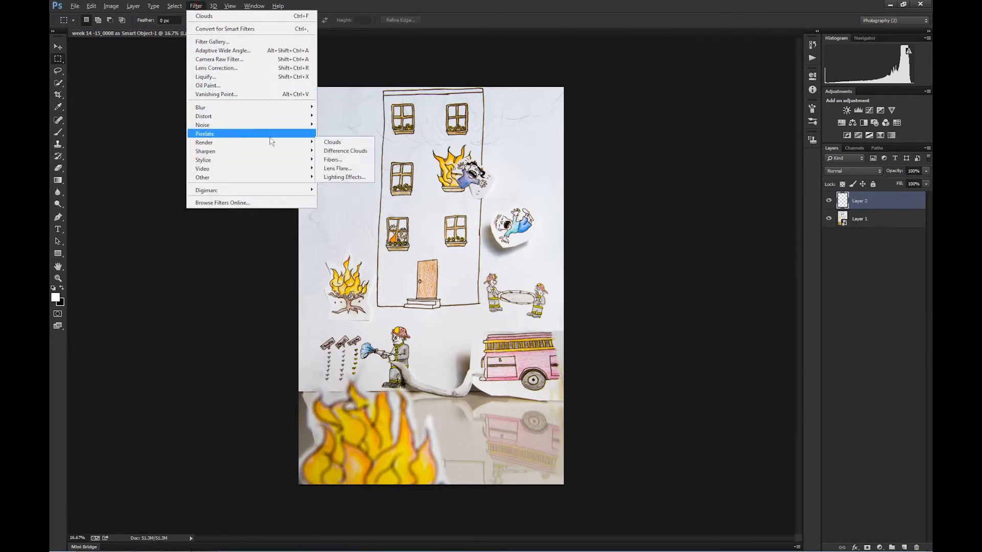
pyautogui.click(334, 143)
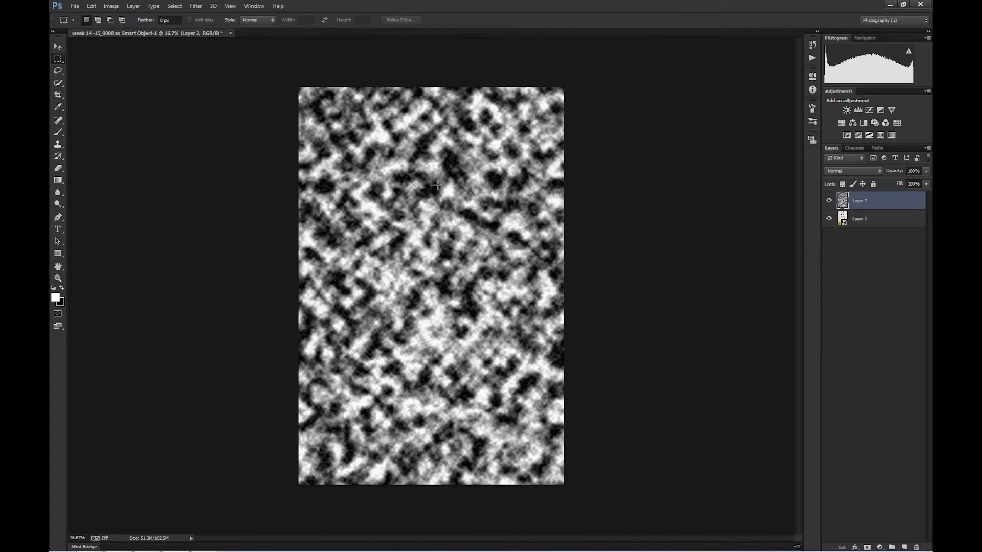
# Step: Examine the cloud texture close up for an isolated dark blob suitable as a brush shape
pyautogui.hotkey('ctrl', '+')
pyautogui.hotkey('ctrl', '+')
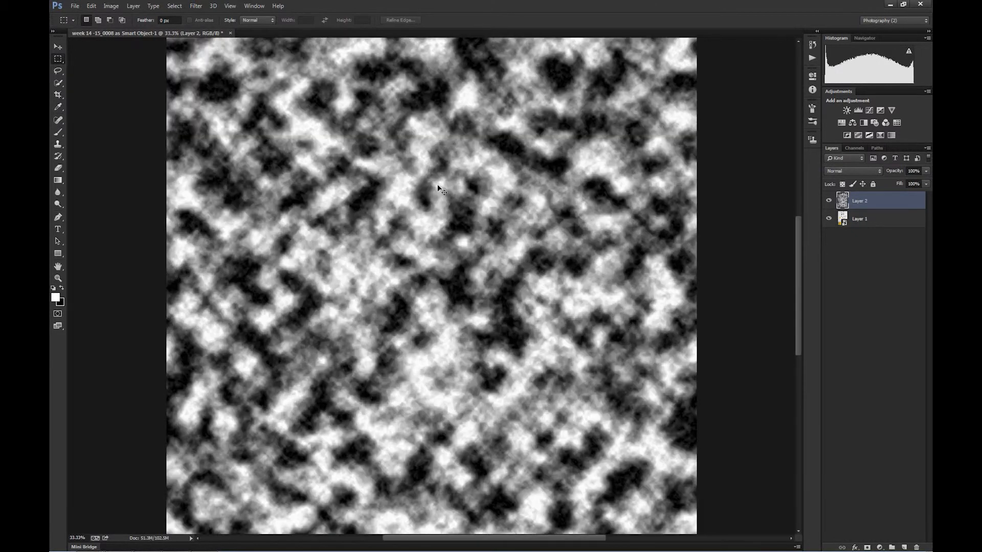
pyautogui.hotkey('ctrl', '+')
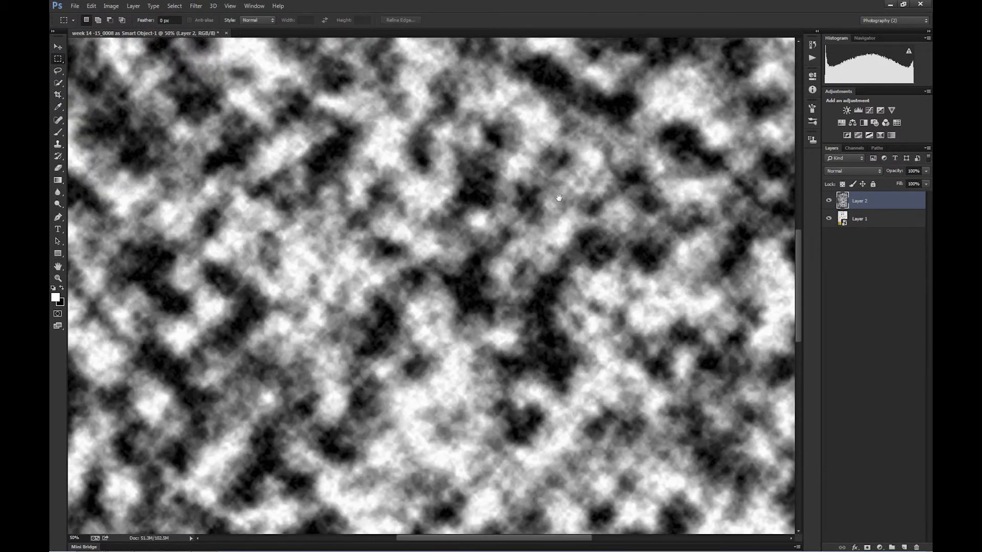
pyautogui.moveTo(527, 175); pyautogui.dragTo(542, 231)
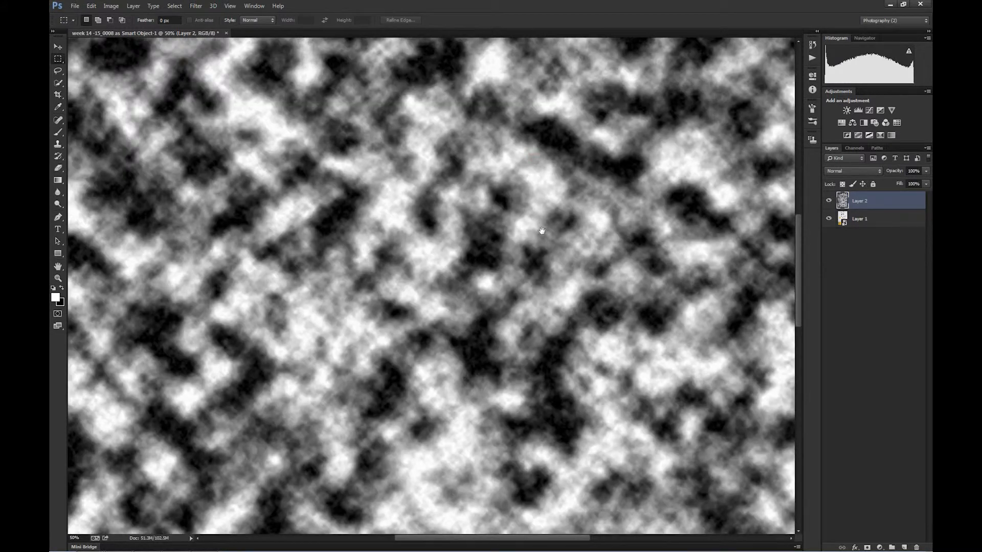
pyautogui.moveTo(547, 149); pyautogui.dragTo(392, 165)
pyautogui.moveTo(455, 289); pyautogui.dragTo(516, 293)
pyautogui.moveTo(433, 284); pyautogui.dragTo(516, 303)
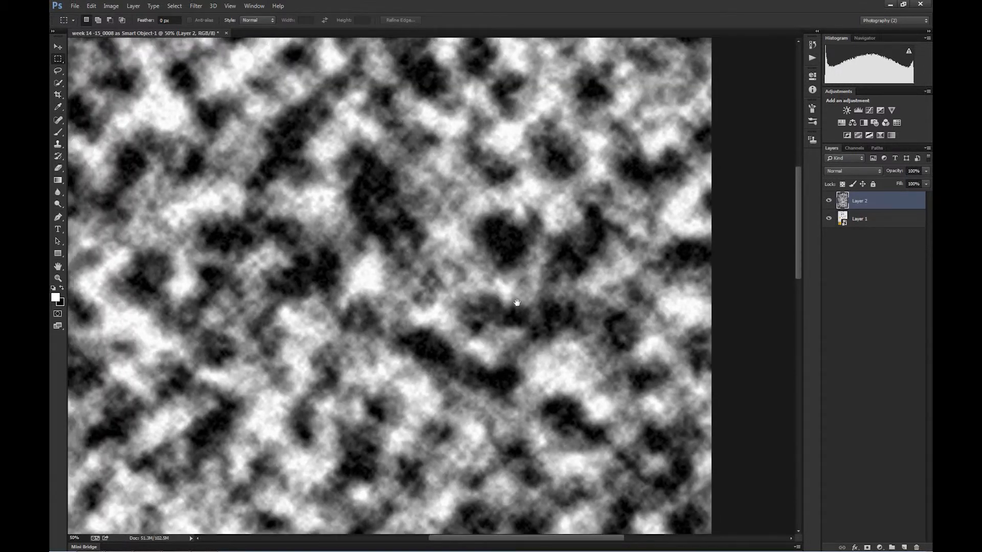
pyautogui.moveTo(455, 208); pyautogui.dragTo(460, 257)
pyautogui.moveTo(517, 278); pyautogui.dragTo(531, 226)
pyautogui.moveTo(534, 182); pyautogui.dragTo(485, 245)
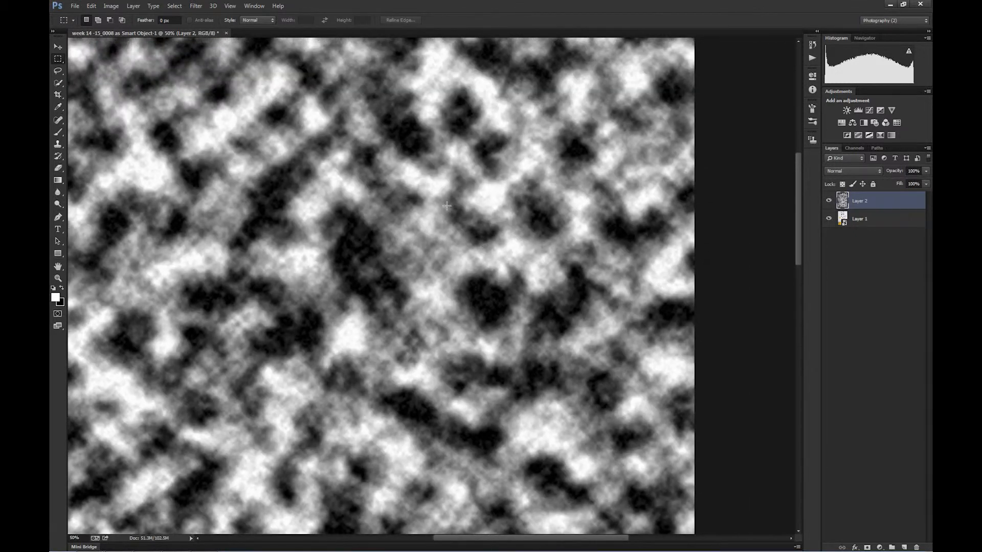
# Step: Reset the colours to default, enter Quick Mask mode and choose the 36 px textured tip for the Brush tool
pyautogui.press('d')
pyautogui.press('q')
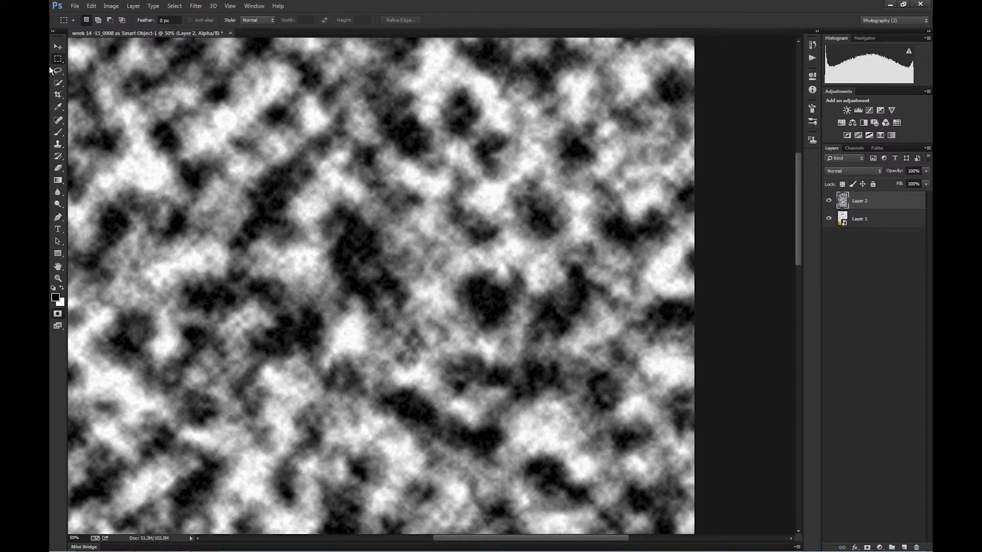
pyautogui.click(58, 132)
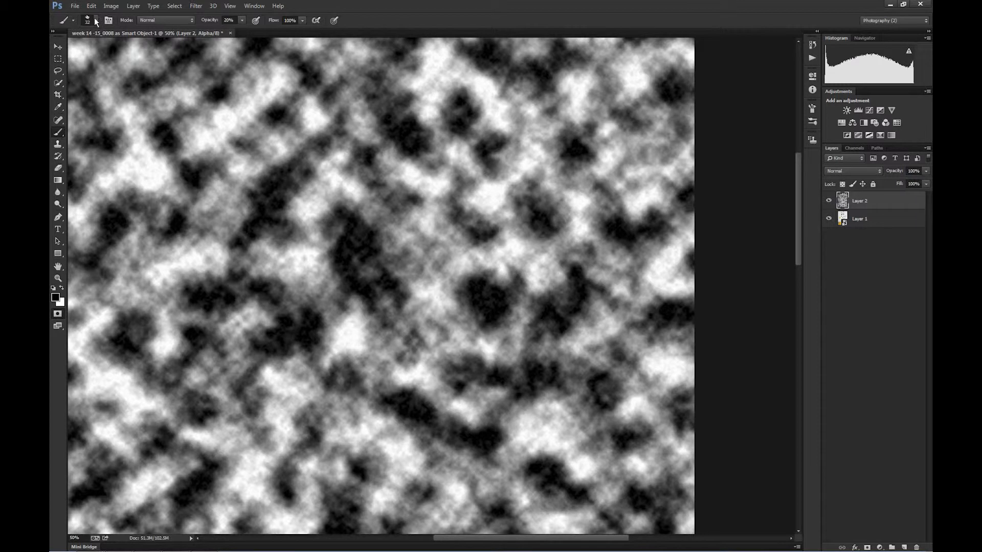
pyautogui.click(96, 22)
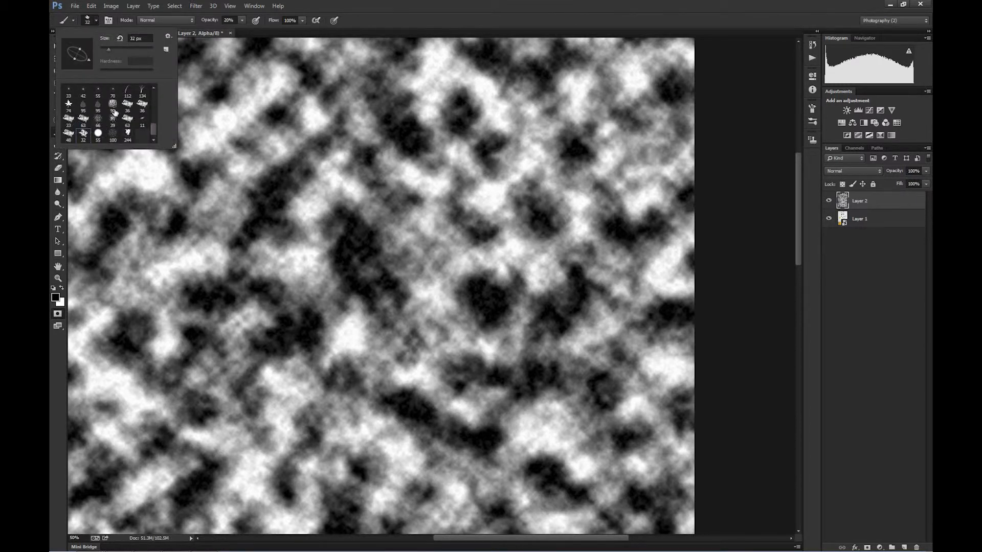
pyautogui.click(127, 106)
pyautogui.click(737, 48)
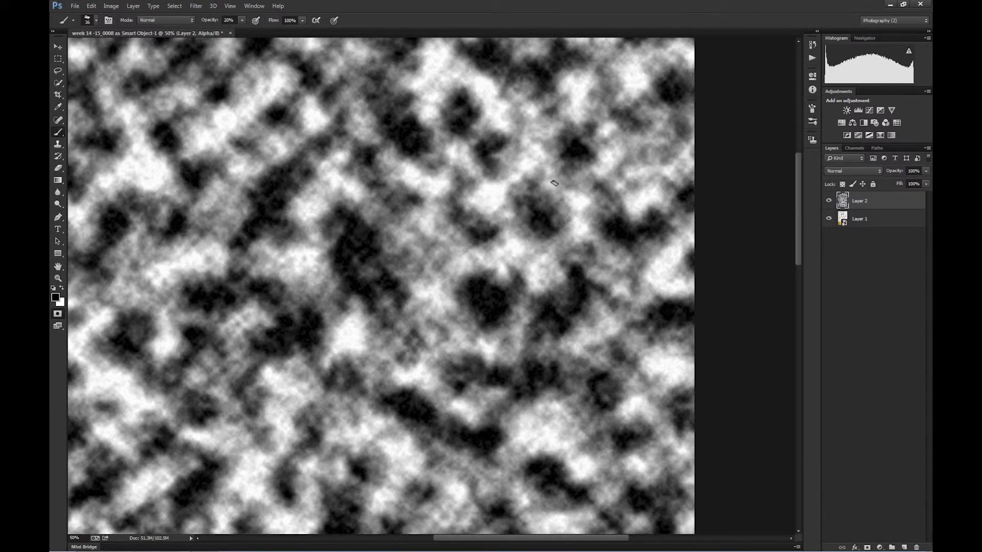
# Step: Paint a mask over the isolated dark blob with the brush enlarged to 150 px and set to 100% opacity
pyautogui.press(']')
pyautogui.press(']')
pyautogui.press(']')
pyautogui.press(']')
pyautogui.press(']')
pyautogui.press(']')
pyautogui.press(']')
pyautogui.press(']')
pyautogui.moveTo(535, 217); pyautogui.dragTo(532, 208)
pyautogui.moveTo(209, 20); pyautogui.dragTo(319, 23)
pyautogui.moveTo(534, 210)
pyautogui.mouseDown()
pyautogui.moveTo(549, 199)
pyautogui.moveTo(541, 221)
pyautogui.moveTo(565, 224)
pyautogui.mouseUp()
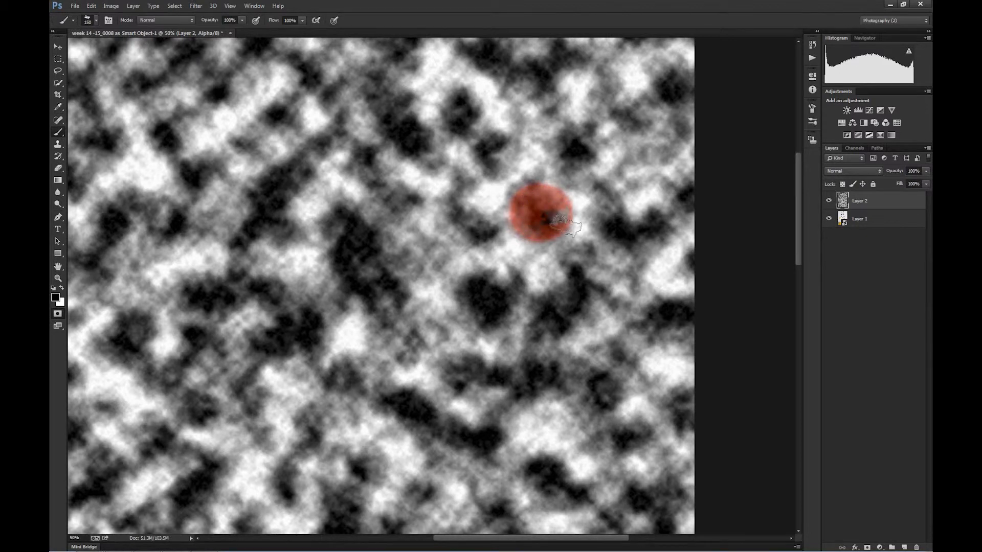
# Step: Switch to a 23 px brush tip and paint over the centre of the masked blob
pyautogui.click(94, 21)
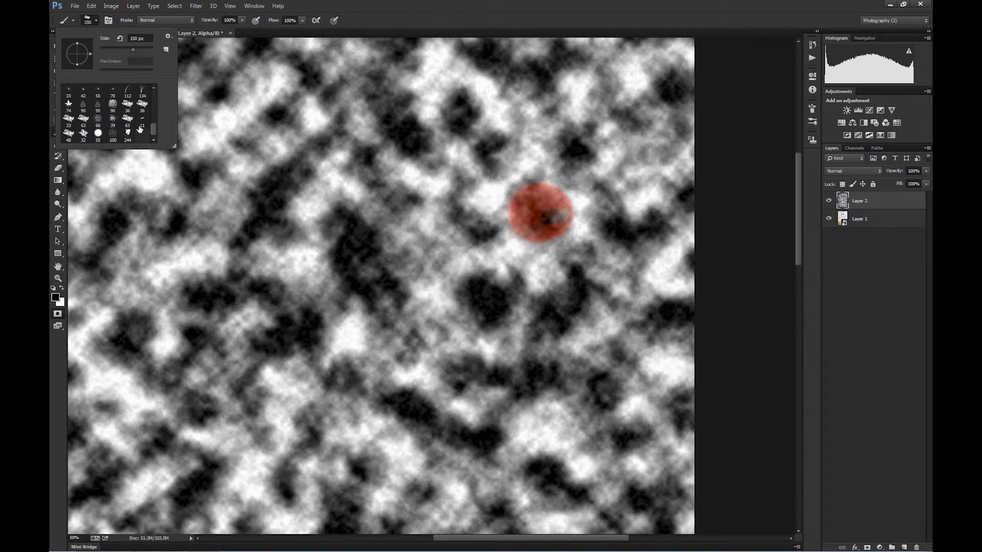
pyautogui.scroll(4, 151, 132)
pyautogui.click(70, 109)
pyautogui.click(420, 27)
pyautogui.moveTo(534, 212); pyautogui.dragTo(543, 221)
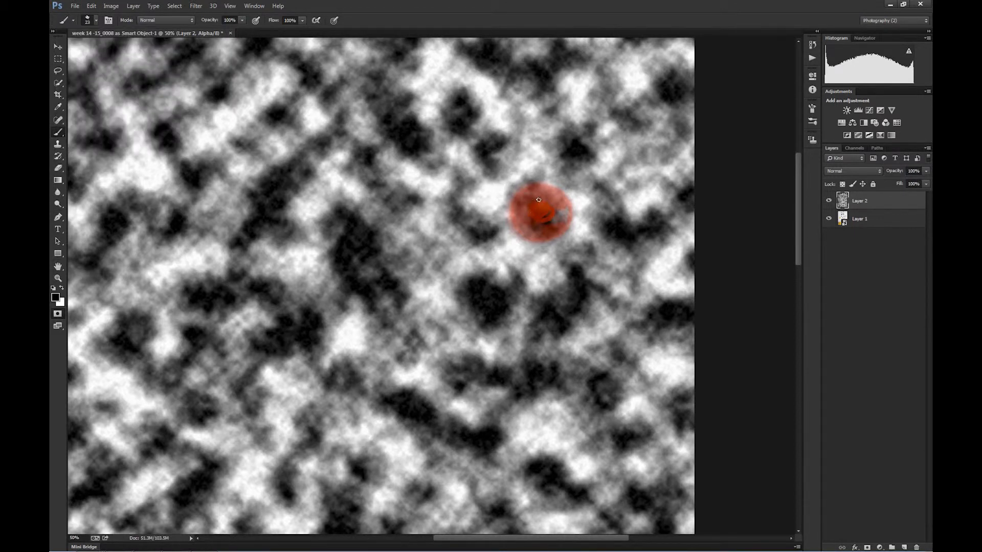
# Step: Enlarge the brush to 150 px, cover the whole blob with a ragged round mask and turn the mask into a selection
pyautogui.press(']')
pyautogui.press(']')
pyautogui.press(']')
pyautogui.press(']')
pyautogui.press(']')
pyautogui.press(']')
pyautogui.press(']')
pyautogui.press(']')
pyautogui.press(']')
pyautogui.press(']')
pyautogui.press(']')
pyautogui.press(']')
pyautogui.moveTo(539, 211)
pyautogui.mouseDown()
pyautogui.moveTo(529, 215)
pyautogui.moveTo(535, 198)
pyautogui.moveTo(531, 226)
pyautogui.moveTo(560, 228)
pyautogui.moveTo(562, 202)
pyautogui.moveTo(548, 196)
pyautogui.moveTo(549, 207)
pyautogui.moveTo(559, 190)
pyautogui.moveTo(538, 199)
pyautogui.moveTo(532, 212)
pyautogui.moveTo(573, 214)
pyautogui.moveTo(550, 218)
pyautogui.moveTo(562, 220)
pyautogui.moveTo(580, 202)
pyautogui.mouseUp()
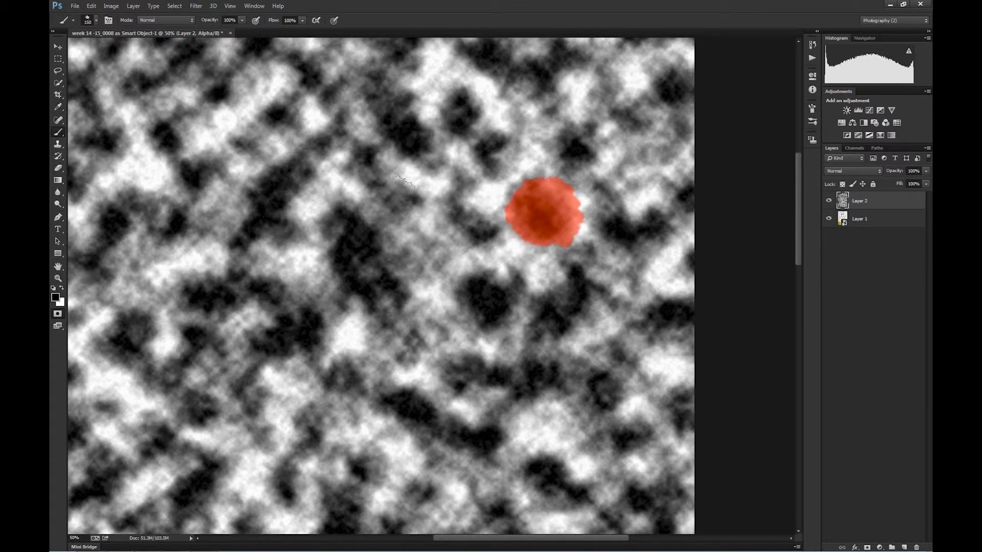
pyautogui.press('q')
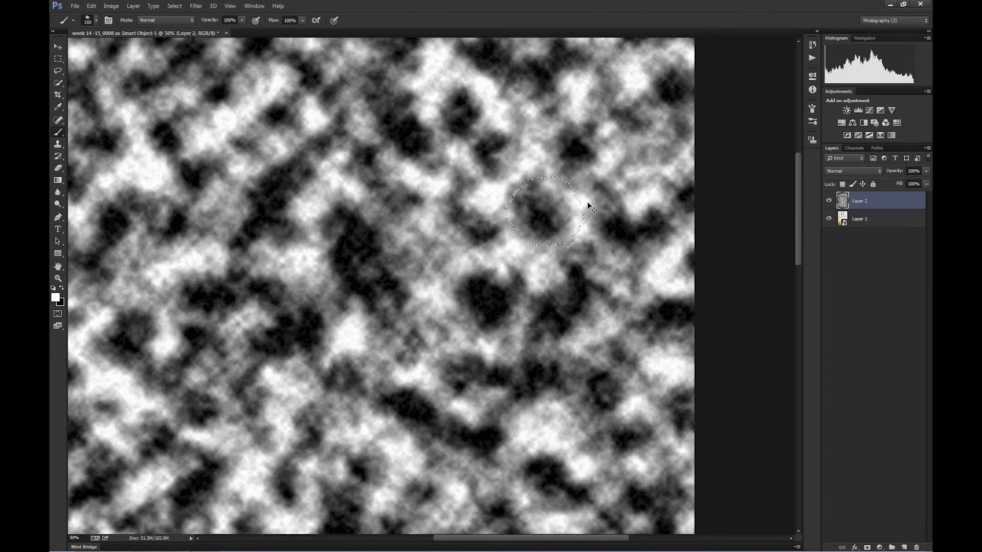
# Step: Apply Levels to the selected cloud blob with input levels of 61, 2.56 and 134
pyautogui.hotkey('ctrl', 'l')
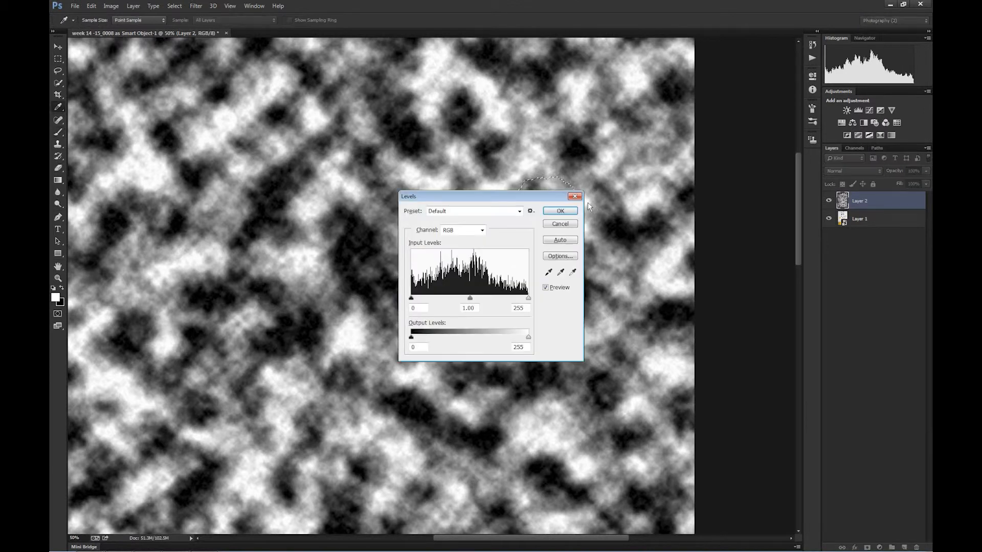
pyautogui.moveTo(489, 200); pyautogui.dragTo(701, 134)
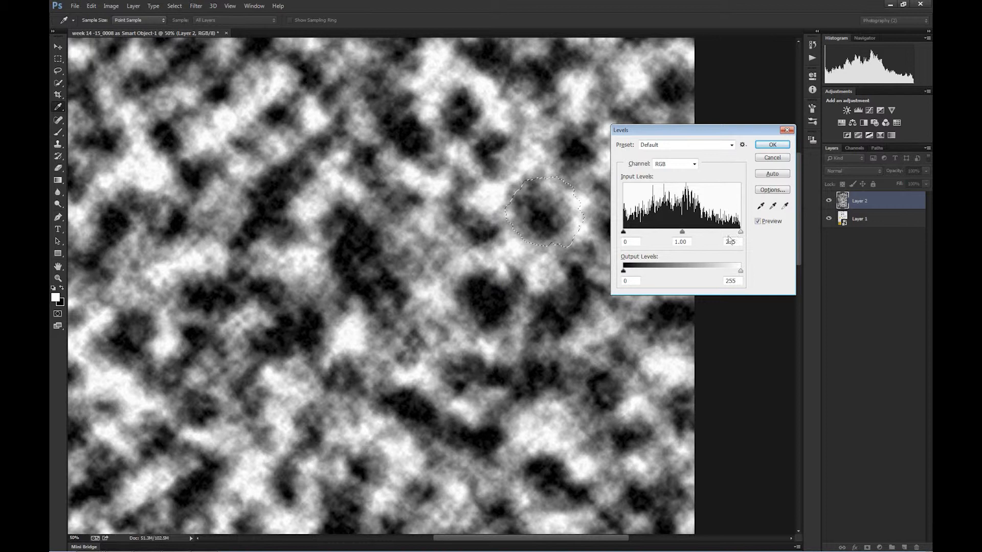
pyautogui.moveTo(740, 231); pyautogui.dragTo(717, 232)
pyautogui.moveTo(624, 234); pyautogui.dragTo(647, 234)
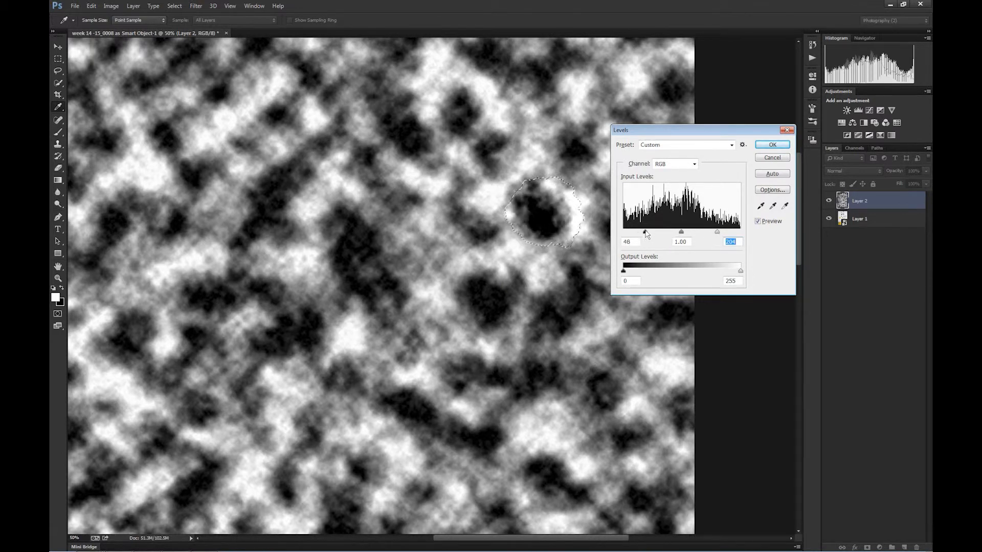
pyautogui.moveTo(718, 234); pyautogui.dragTo(667, 237)
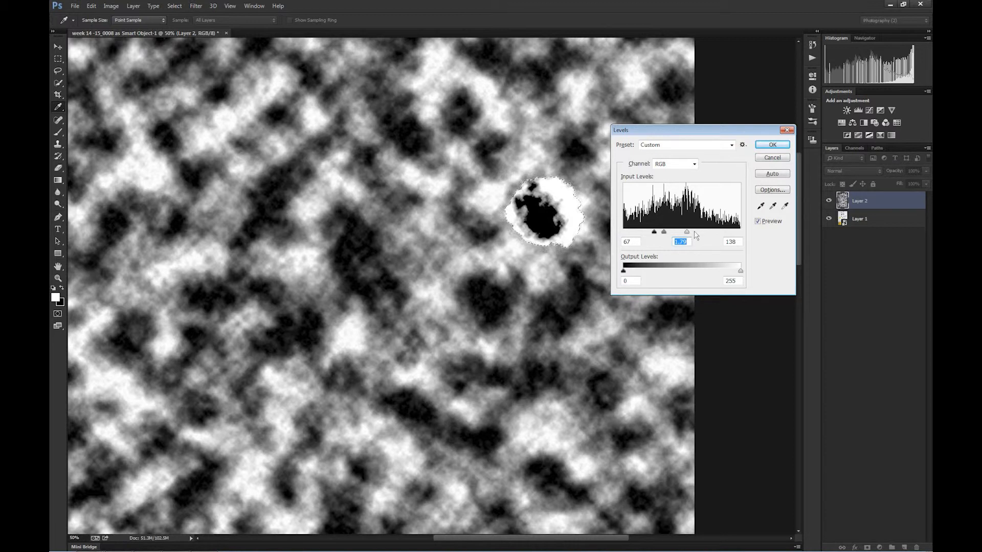
pyautogui.moveTo(686, 234); pyautogui.dragTo(654, 235)
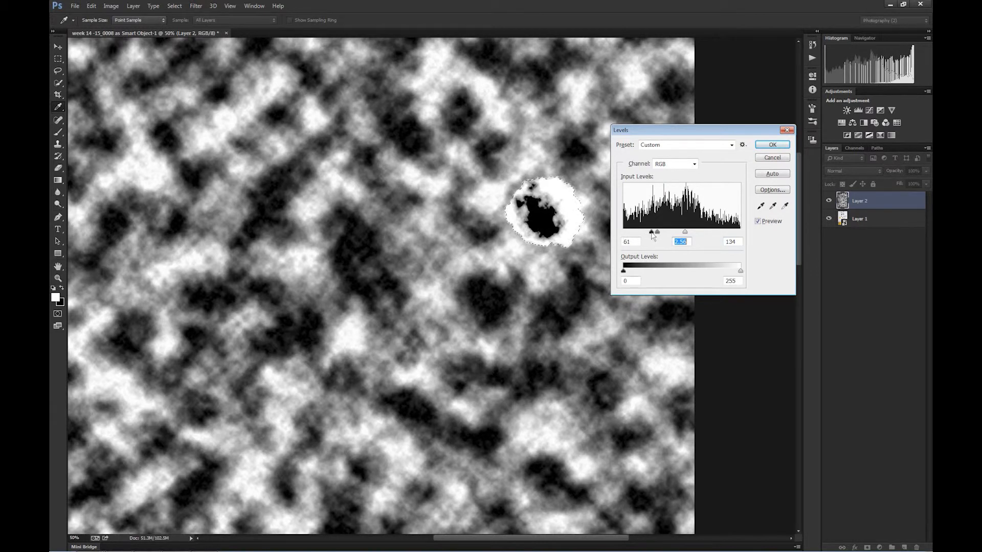
pyautogui.click(773, 147)
# Step: Define the selected high-contrast cloud blob as a new brush preset named c
pyautogui.press('b')
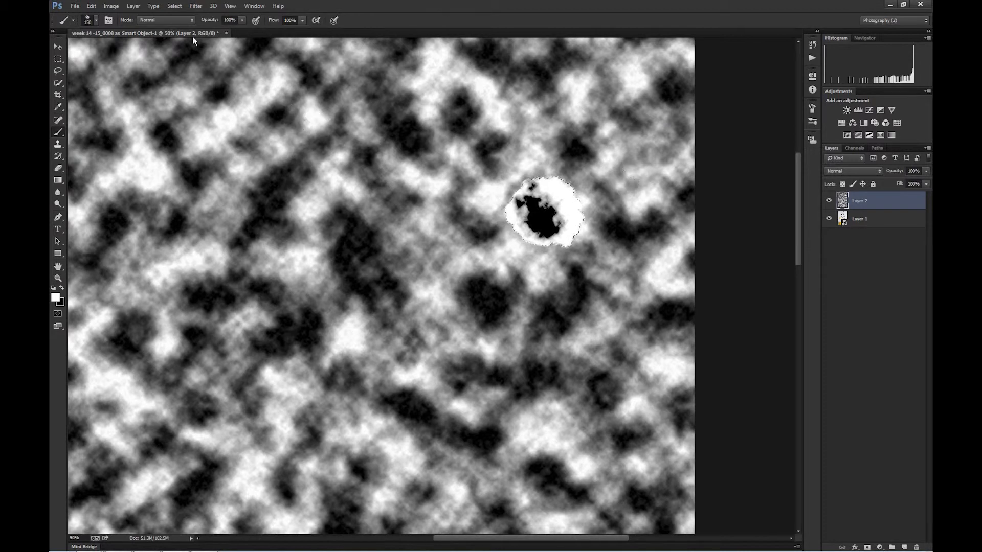
pyautogui.click(91, 5)
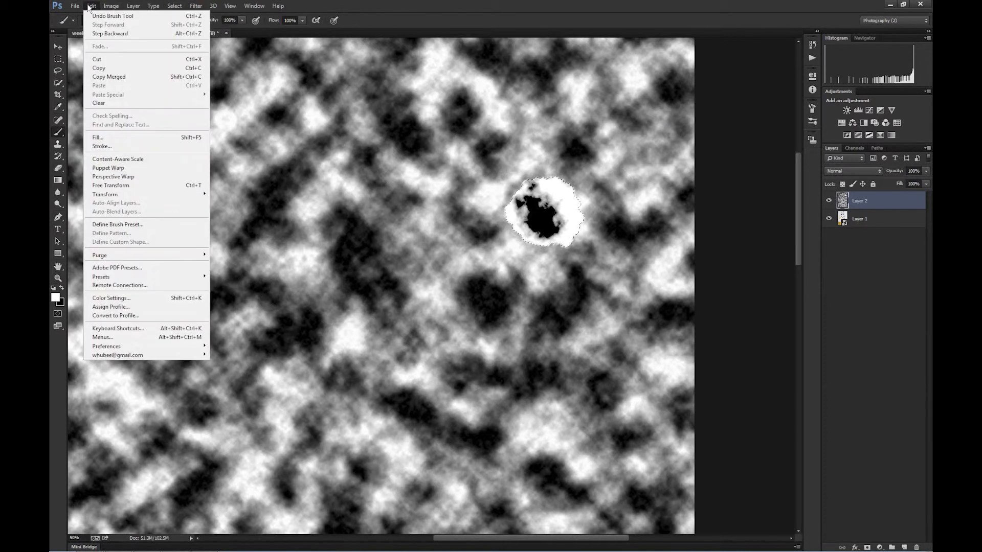
pyautogui.click(185, 225)
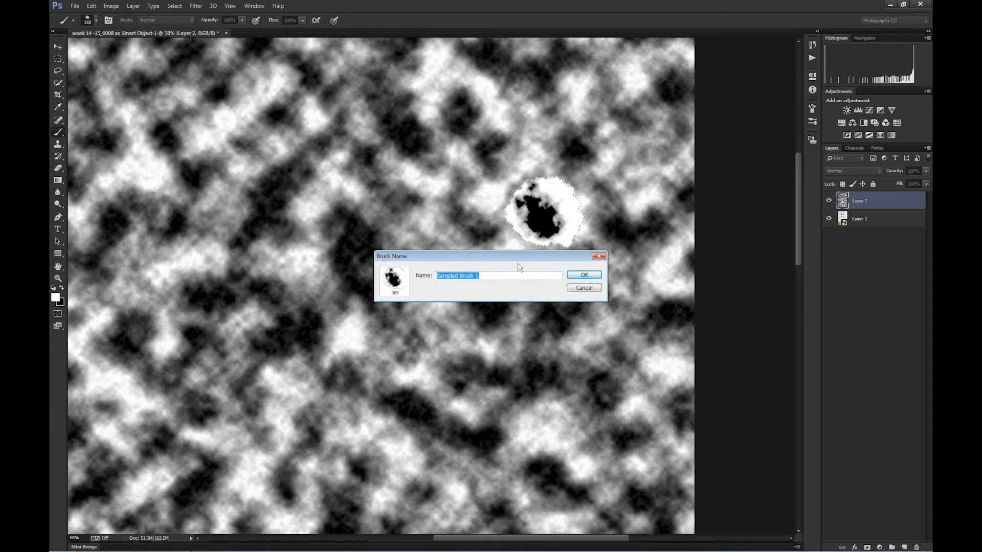
pyautogui.write('c')
pyautogui.press('Return')
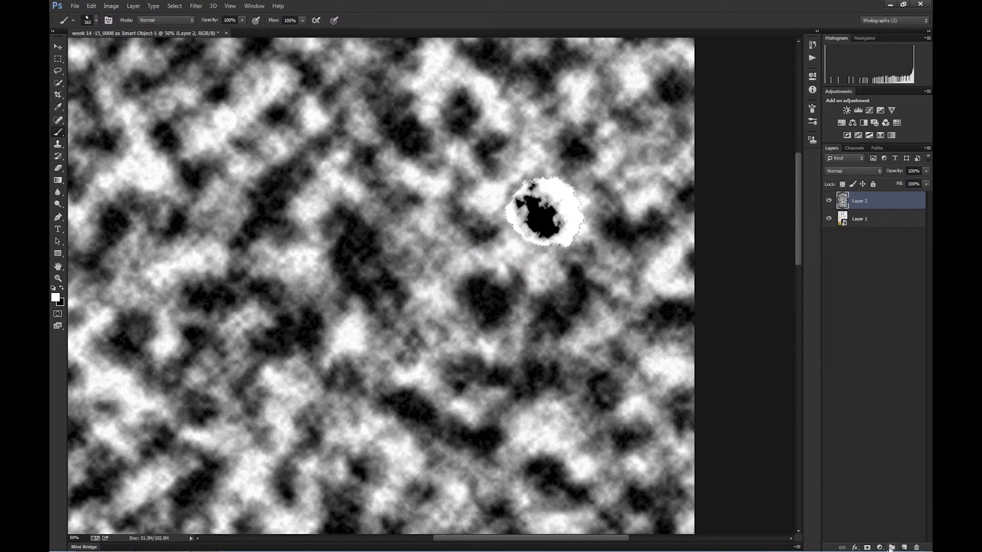
# Step: Hide the clouds layer and add a new empty layer directly above the photo layer
pyautogui.click(829, 202)
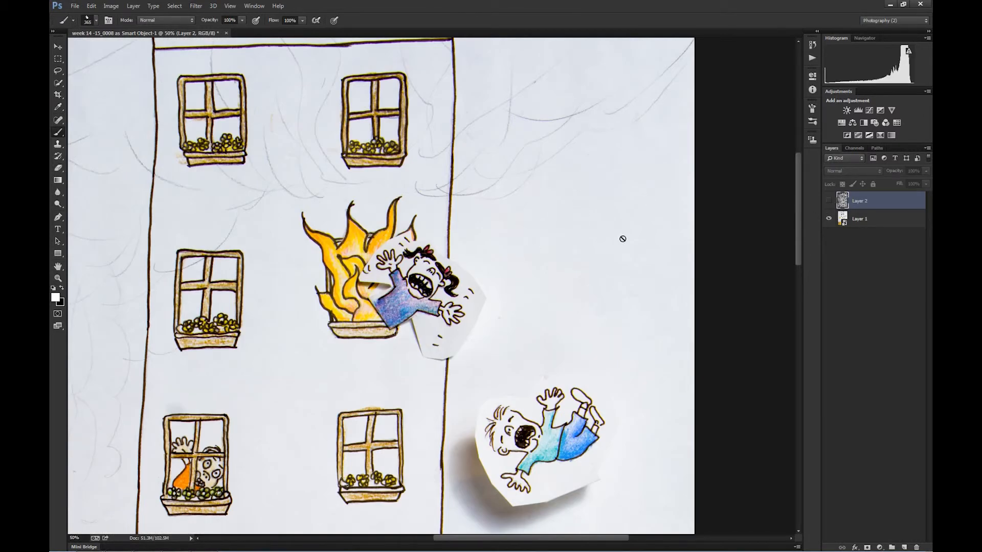
pyautogui.hotkey('ctrl', 'z')
pyautogui.hotkey('ctrl', '-')
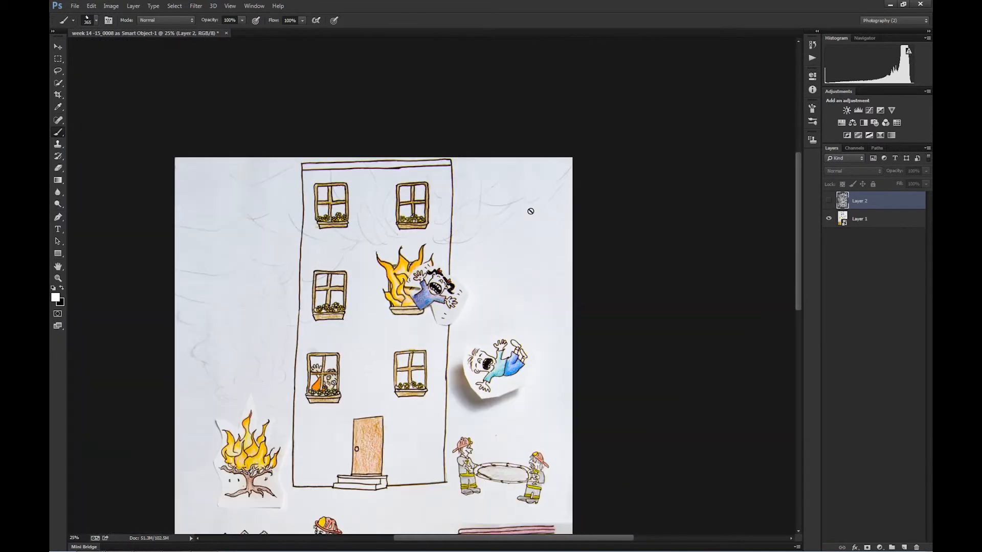
pyautogui.moveTo(530, 210); pyautogui.dragTo(607, 187)
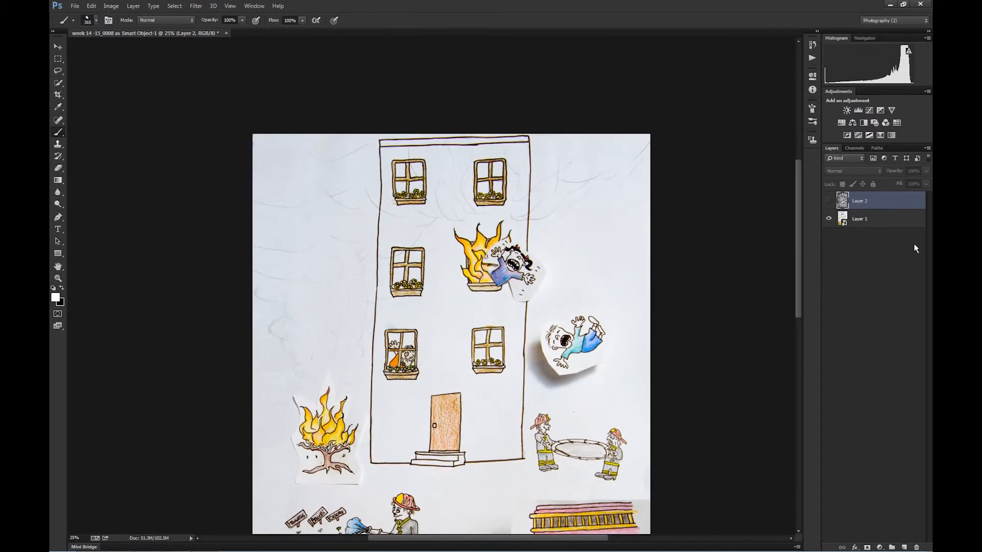
pyautogui.click(904, 228)
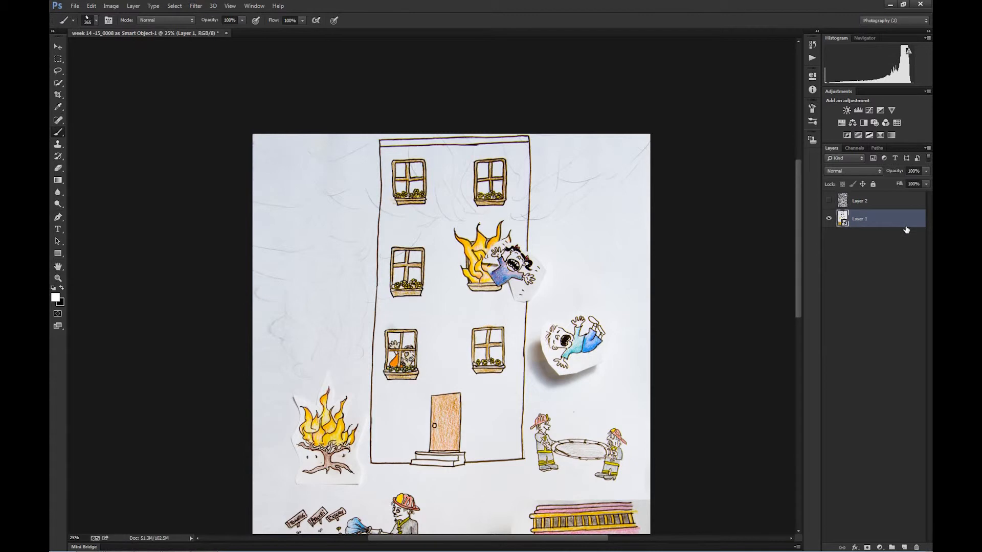
pyautogui.moveTo(915, 544)
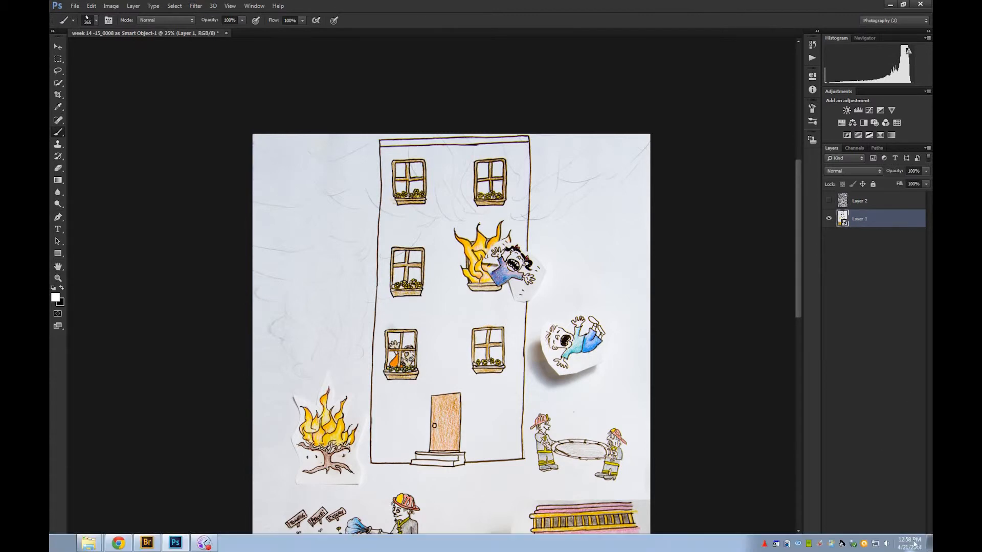
pyautogui.click(904, 547)
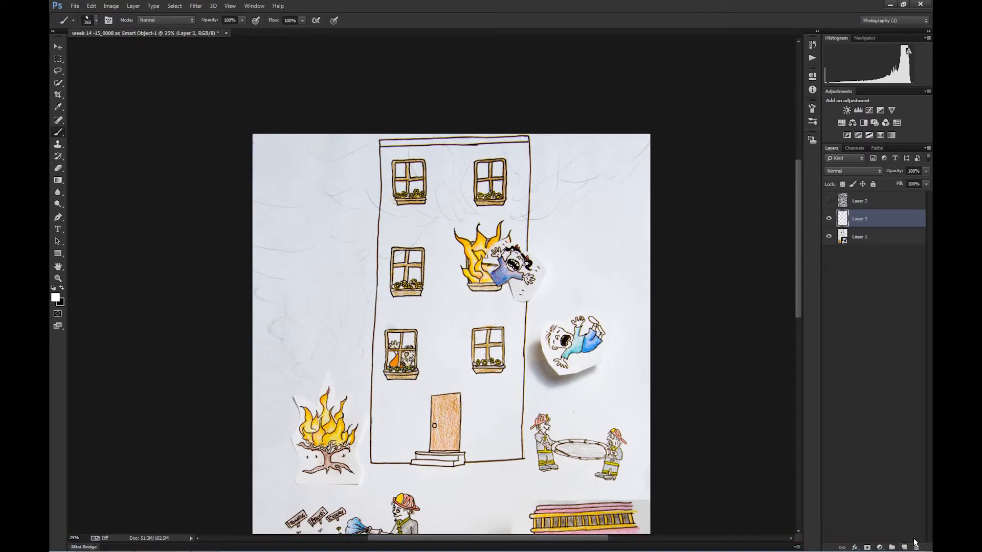
# Step: Try the new brush with a white arc across the upper part of the building, and undo the stroke
pyautogui.moveTo(276, 279)
pyautogui.mouseDown()
pyautogui.moveTo(325, 232)
pyautogui.moveTo(444, 194)
pyautogui.moveTo(543, 205)
pyautogui.moveTo(582, 238)
pyautogui.mouseUp()
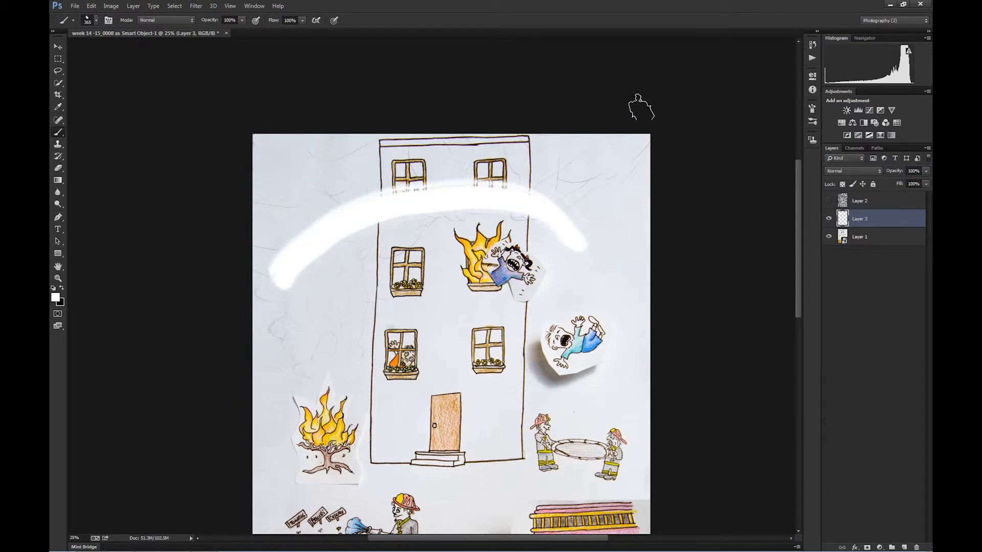
pyautogui.hotkey('ctrl', 'z')
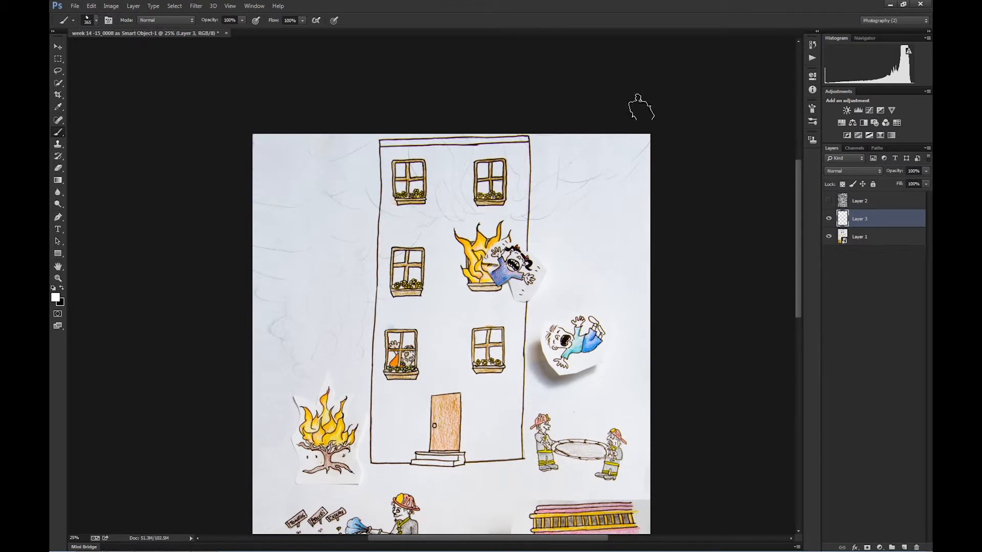
# Step: Set the spacing of the cloud brush tip to 77%
pyautogui.press('F5')
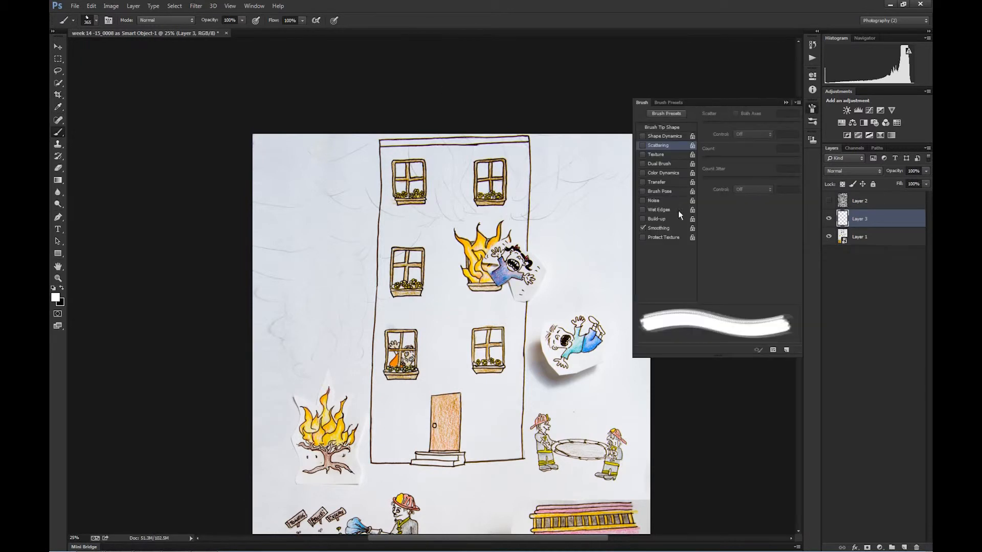
pyautogui.click(678, 128)
pyautogui.moveTo(707, 276); pyautogui.dragTo(739, 284)
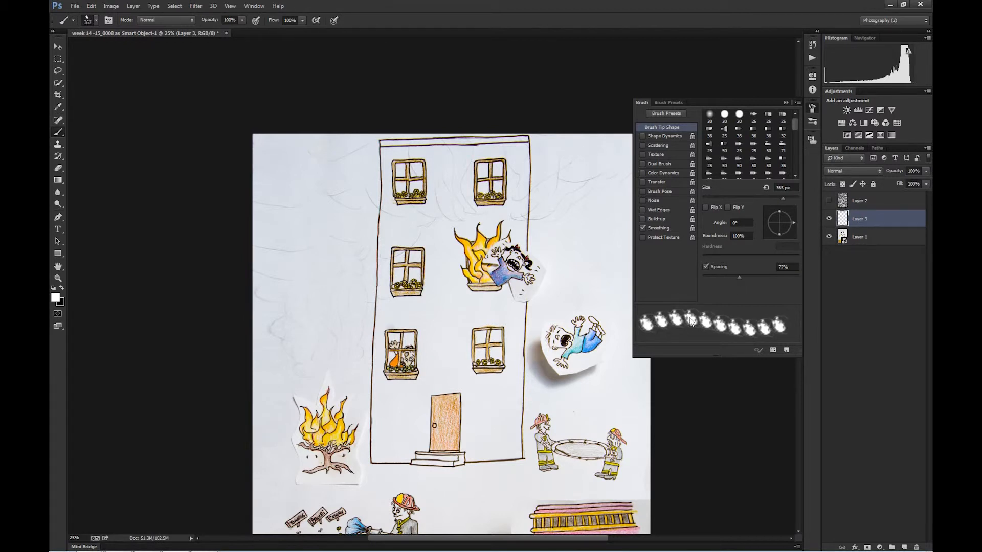
# Step: Enable Shape Dynamics for the brush with 85% size jitter, 81% angle jitter and 63% roundness jitter
pyautogui.click(677, 136)
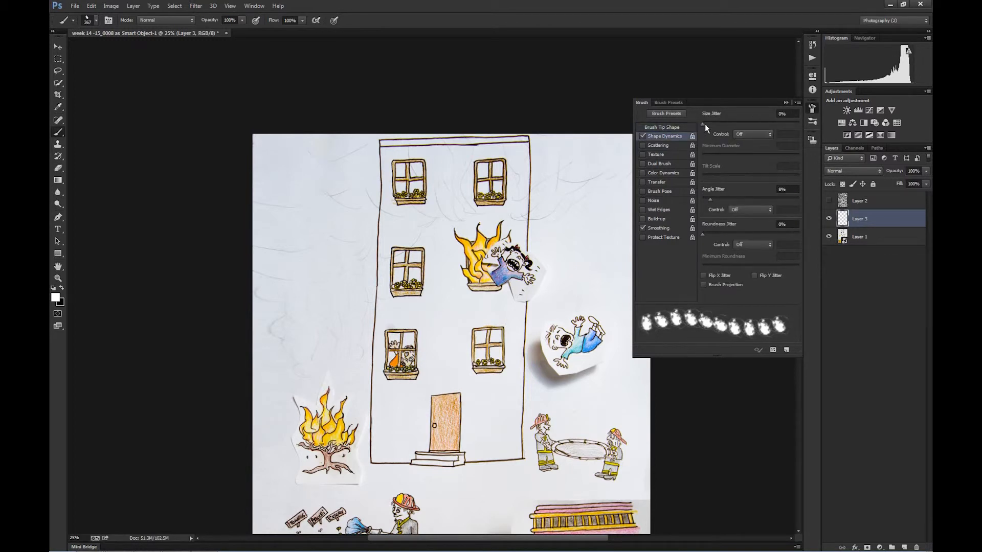
pyautogui.moveTo(703, 125); pyautogui.dragTo(785, 132)
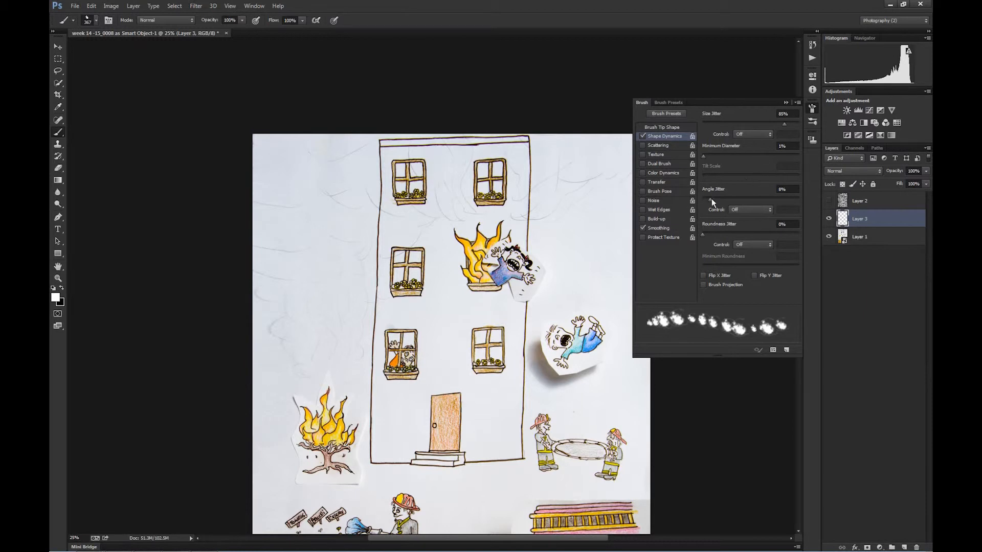
pyautogui.moveTo(713, 200); pyautogui.dragTo(779, 199)
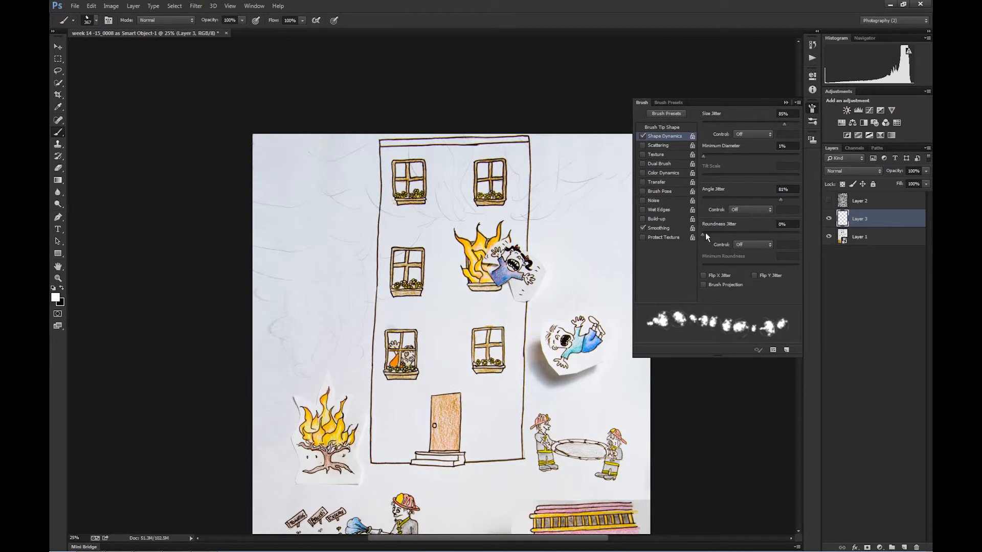
pyautogui.moveTo(702, 233); pyautogui.dragTo(763, 235)
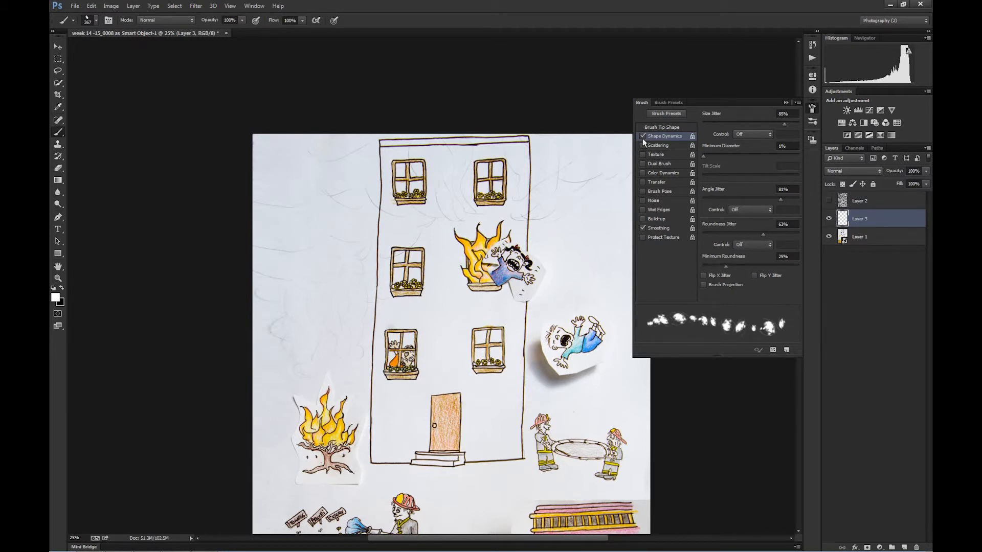
# Step: Enable Scattering on both axes with a scatter of 243% and a count of 2
pyautogui.click(665, 146)
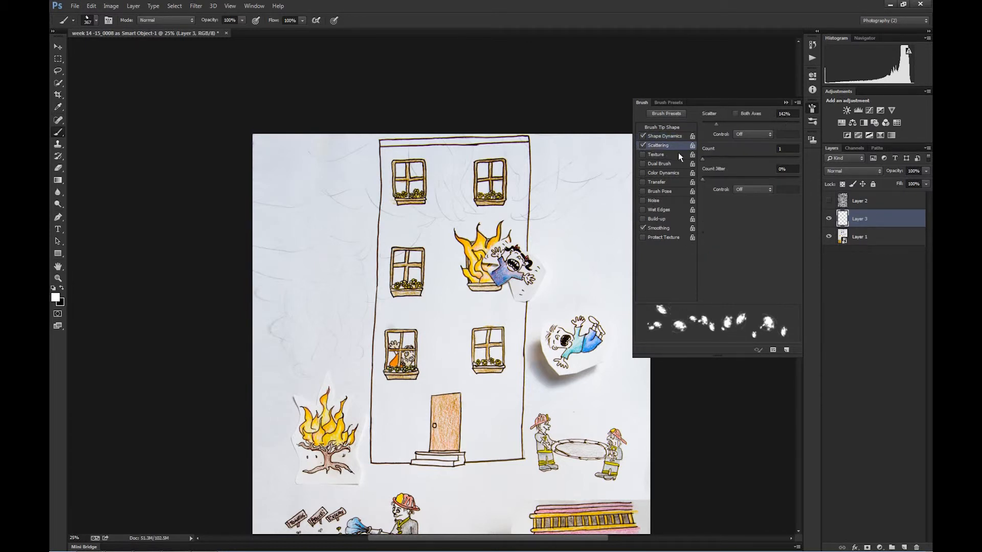
pyautogui.click(737, 113)
pyautogui.moveTo(717, 124); pyautogui.dragTo(728, 125)
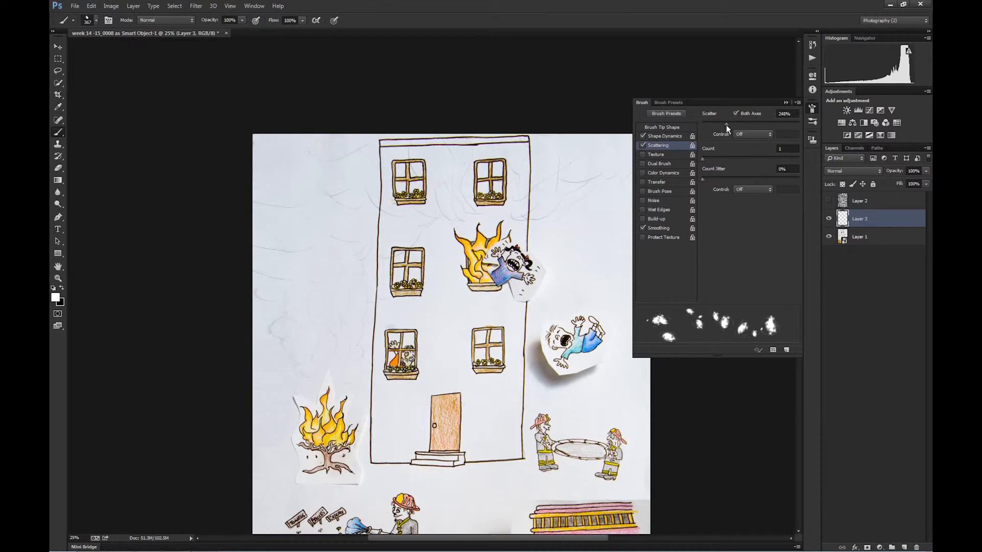
pyautogui.moveTo(703, 157); pyautogui.dragTo(707, 157)
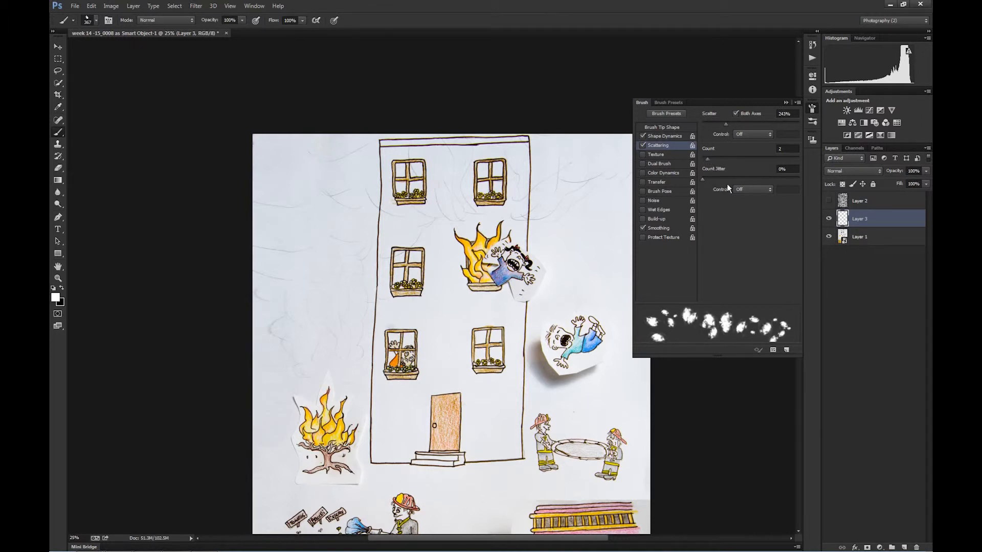
pyautogui.moveTo(702, 179)
pyautogui.mouseDown()
pyautogui.moveTo(755, 179)
pyautogui.moveTo(709, 182)
pyautogui.mouseUp()
# Step: Try the scattered brush with a white stroke across the middle of the building, and undo it
pyautogui.moveTo(315, 317)
pyautogui.mouseDown()
pyautogui.moveTo(430, 233)
pyautogui.moveTo(517, 194)
pyautogui.moveTo(526, 235)
pyautogui.moveTo(440, 276)
pyautogui.moveTo(368, 274)
pyautogui.moveTo(351, 335)
pyautogui.moveTo(557, 245)
pyautogui.mouseUp()
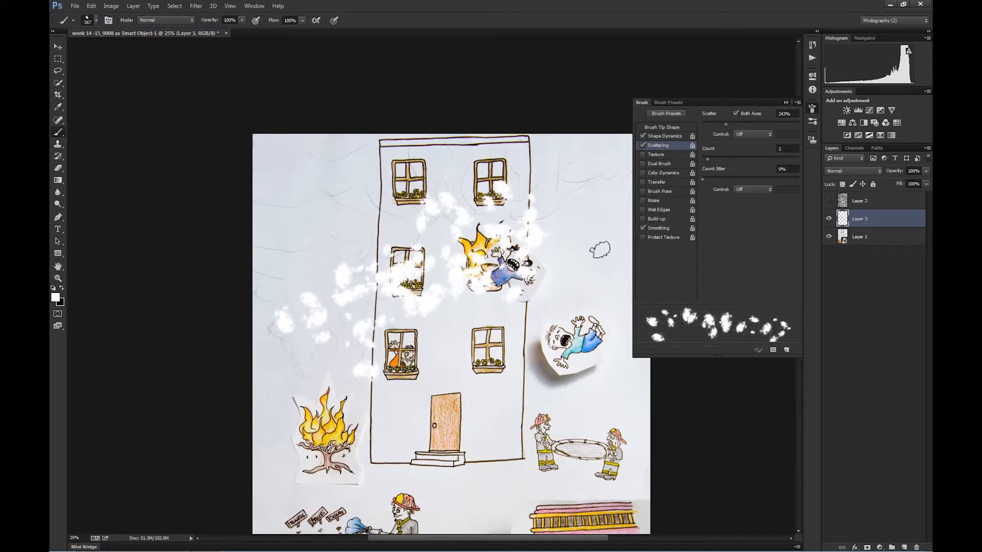
pyautogui.hotkey('ctrl', 'z')
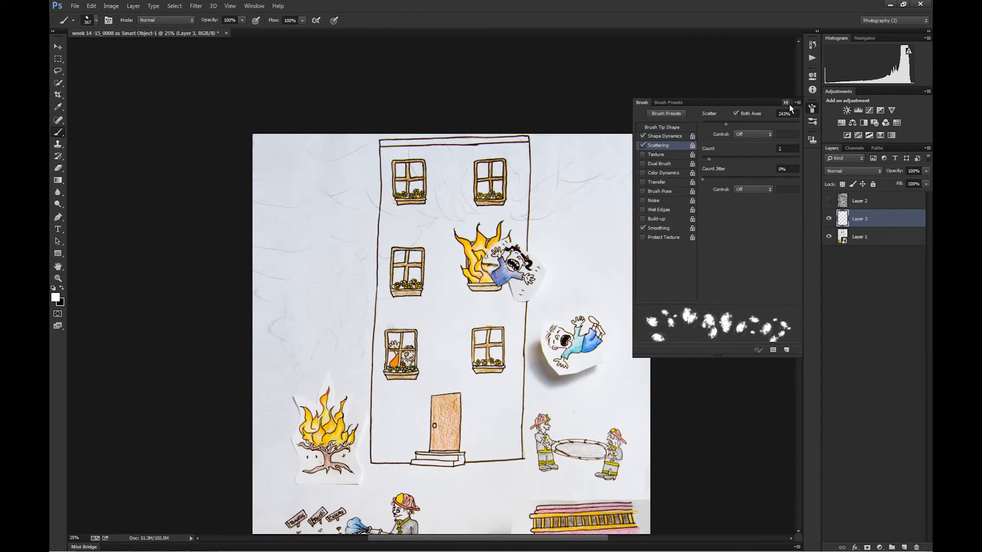
pyautogui.click(789, 103)
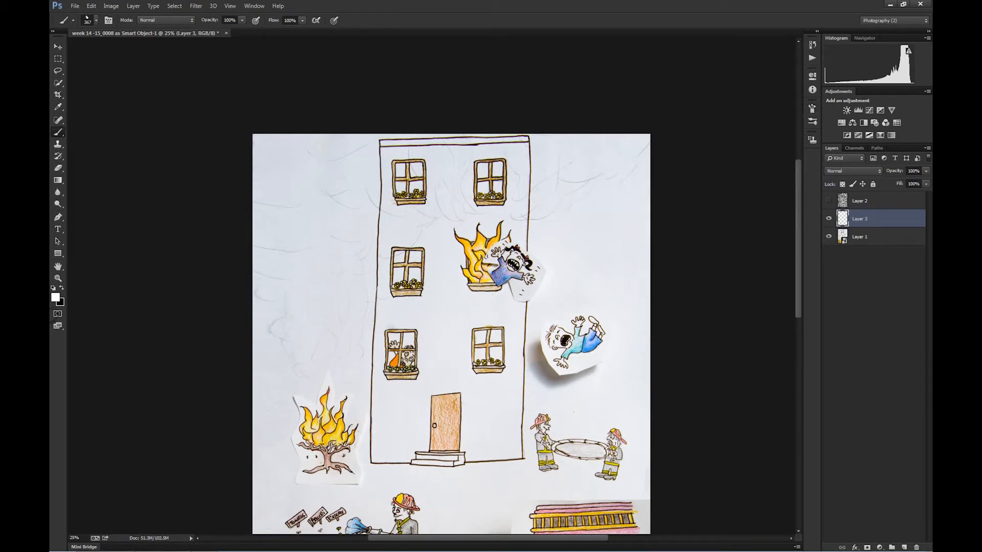
# Step: Paint black smoke at 7% brush opacity above the burning tree and across the upper part of the building
pyautogui.press('x')
pyautogui.moveTo(202, 22); pyautogui.dragTo(197, 24)
pyautogui.moveTo(161, 26); pyautogui.dragTo(170, 31)
pyautogui.moveTo(307, 386)
pyautogui.mouseDown()
pyautogui.moveTo(287, 363)
pyautogui.moveTo(340, 226)
pyautogui.mouseUp()
pyautogui.moveTo(336, 328)
pyautogui.mouseDown()
pyautogui.moveTo(327, 352)
pyautogui.moveTo(339, 370)
pyautogui.moveTo(318, 357)
pyautogui.moveTo(308, 273)
pyautogui.moveTo(281, 248)
pyautogui.moveTo(260, 311)
pyautogui.moveTo(292, 314)
pyautogui.moveTo(304, 290)
pyautogui.moveTo(269, 278)
pyautogui.moveTo(330, 237)
pyautogui.moveTo(314, 145)
pyautogui.moveTo(464, 228)
pyautogui.moveTo(518, 220)
pyautogui.moveTo(483, 223)
pyautogui.moveTo(626, 152)
pyautogui.moveTo(557, 207)
pyautogui.moveTo(460, 210)
pyautogui.moveTo(481, 179)
pyautogui.moveTo(542, 146)
pyautogui.moveTo(558, 164)
pyautogui.moveTo(621, 169)
pyautogui.moveTo(499, 172)
pyautogui.mouseUp()
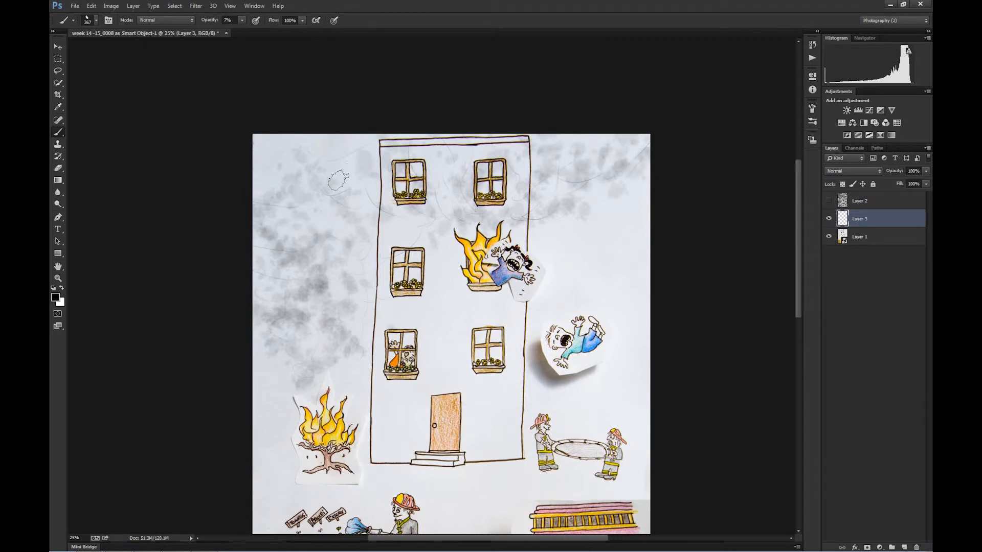
# Step: Enlarge the brush to 1400 px and add broad, faint smoke patches around the burning window and beside the building
pyautogui.press(']')
pyautogui.press(']')
pyautogui.press(']')
pyautogui.press(']')
pyautogui.press(']')
pyautogui.press(']')
pyautogui.press(']')
pyautogui.press(']')
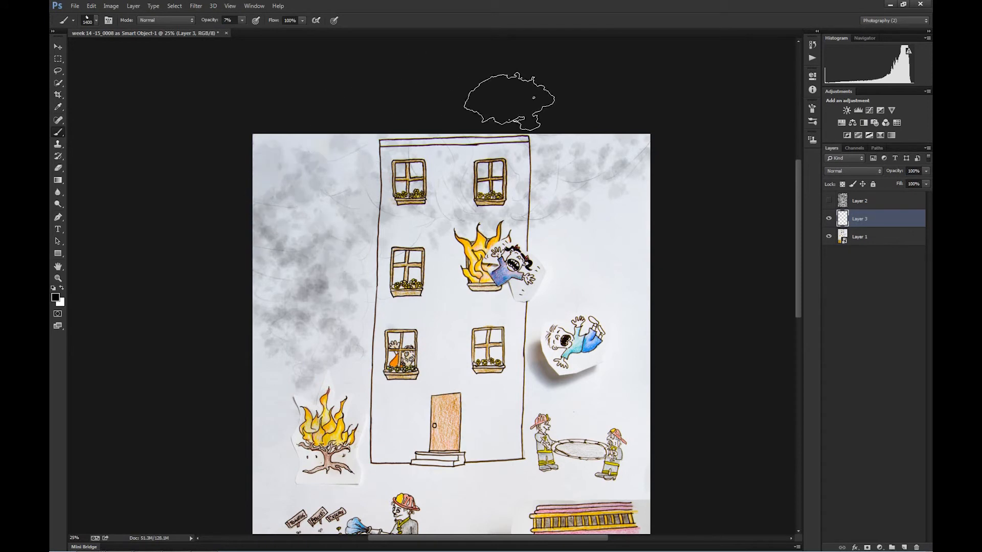
pyautogui.click(548, 162)
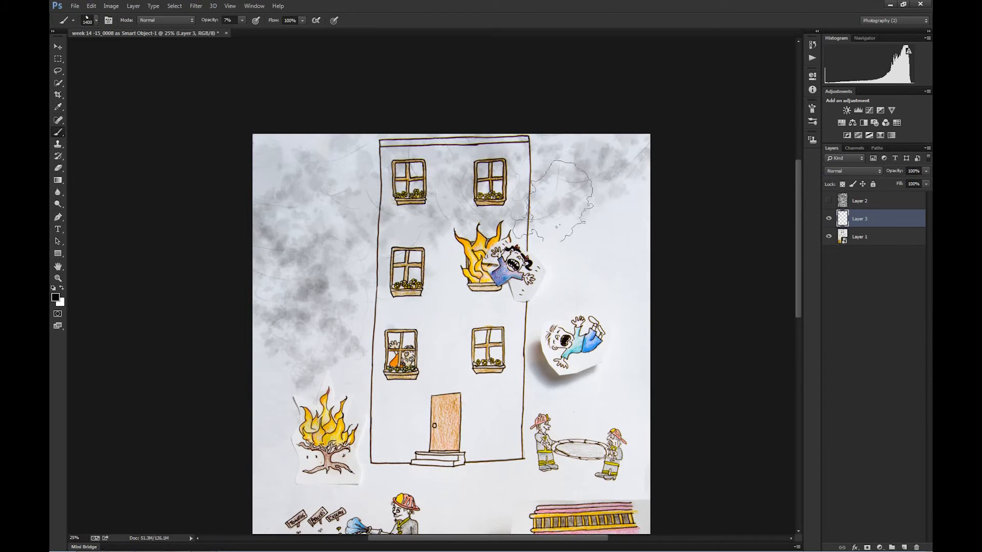
pyautogui.click(563, 240)
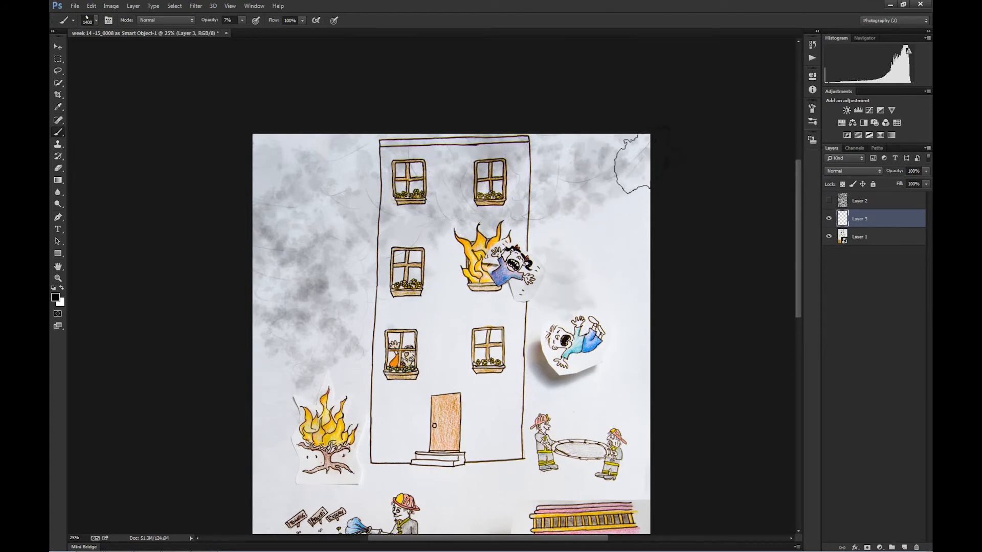
# Step: Undo the last oversized smoke dabs
pyautogui.hotkey('ctrl', 'alt', 'z')
pyautogui.hotkey('ctrl', 'alt', 'z')
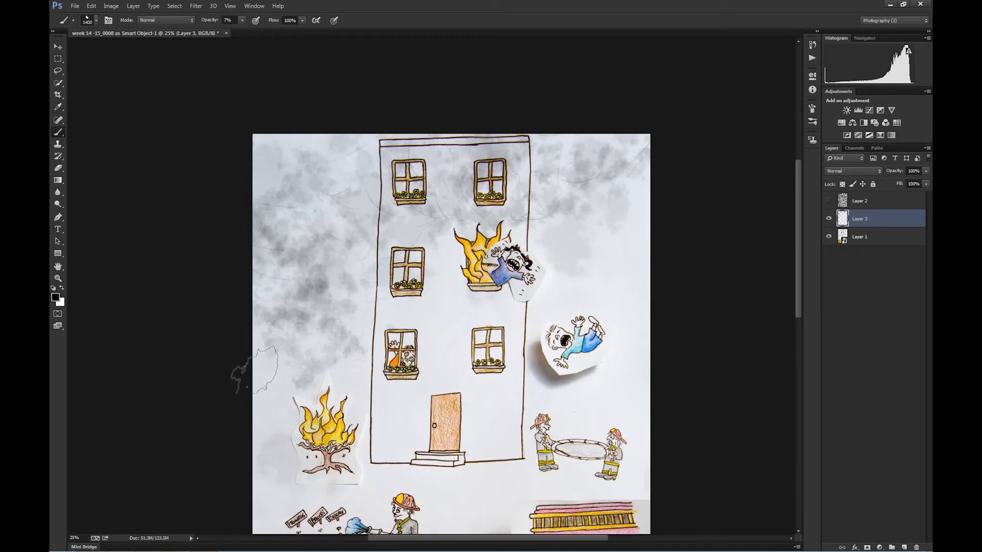
pyautogui.hotkey('ctrl', 'alt', 'z')
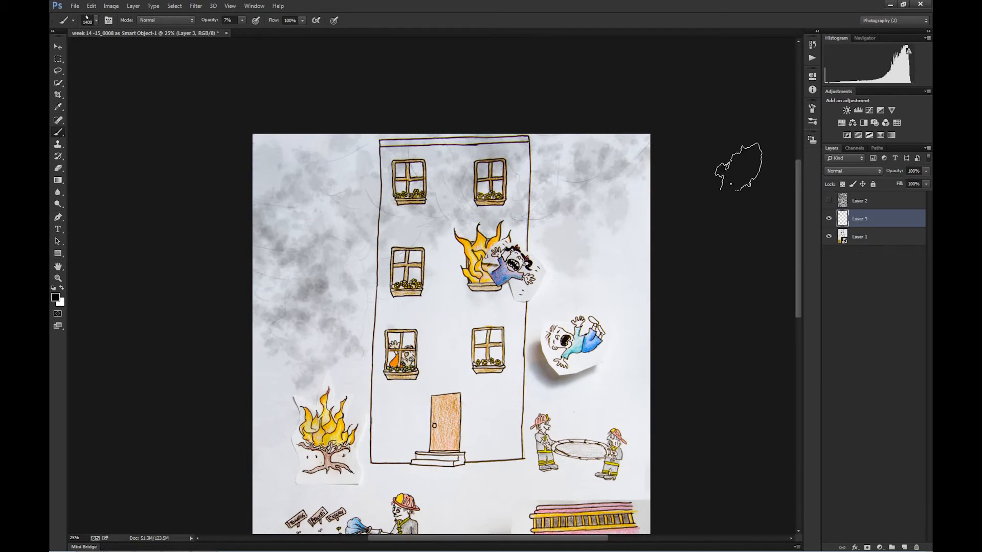
# Step: Build up more faint black smoke beside the burning window and in the column above the burning tree
pyautogui.press('F5')
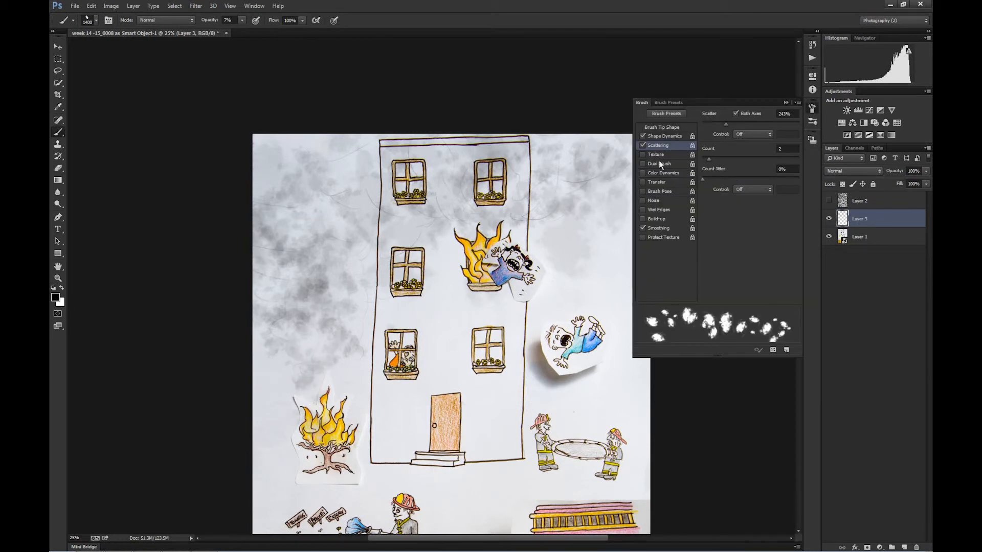
pyautogui.press('F5')
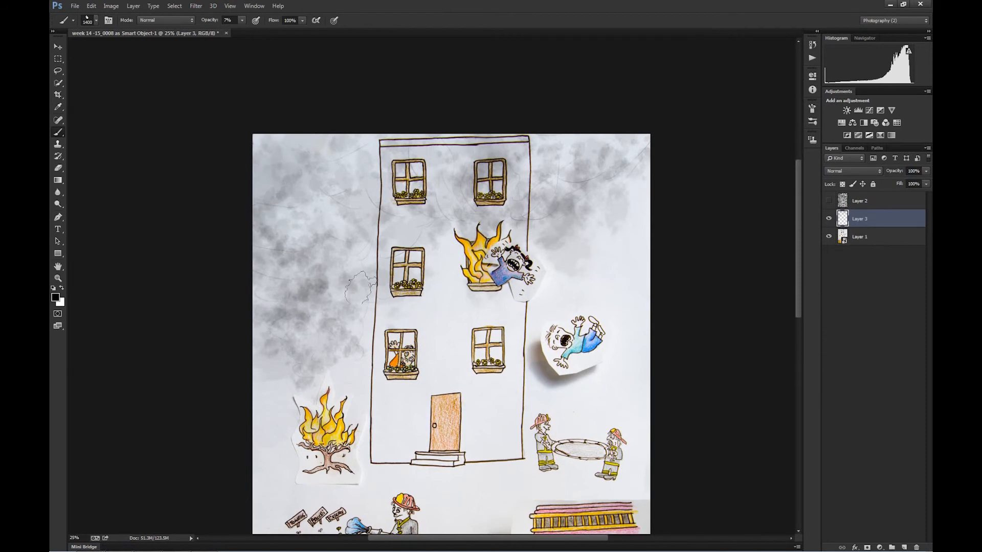
pyautogui.moveTo(279, 387)
pyautogui.mouseDown()
pyautogui.moveTo(292, 363)
pyautogui.moveTo(319, 377)
pyautogui.moveTo(370, 321)
pyautogui.moveTo(394, 271)
pyautogui.mouseUp()
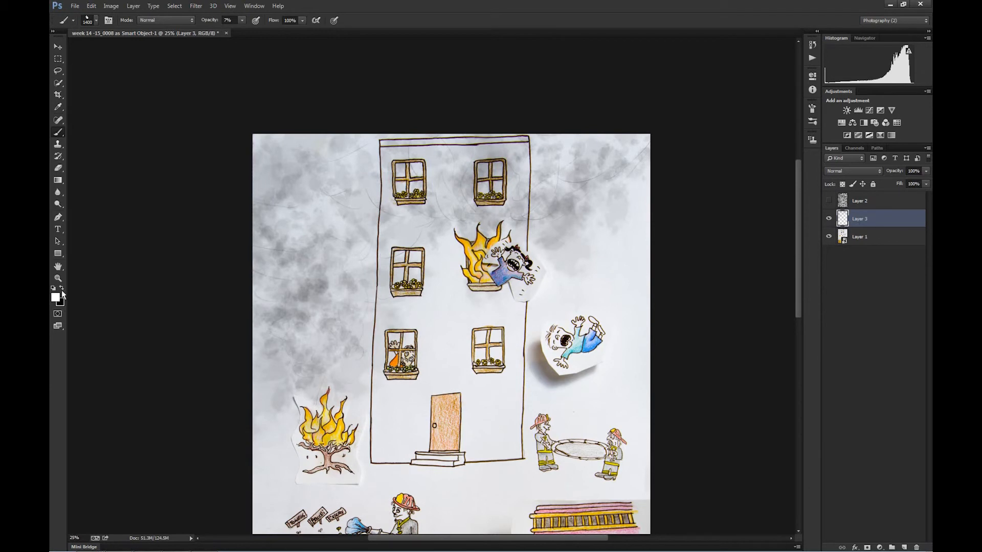
# Step: Set the foreground colour to brown 7e5319 and tint the smoke above the burning tree and the burning window
pyautogui.click(56, 300)
pyautogui.moveTo(447, 257); pyautogui.dragTo(468, 280)
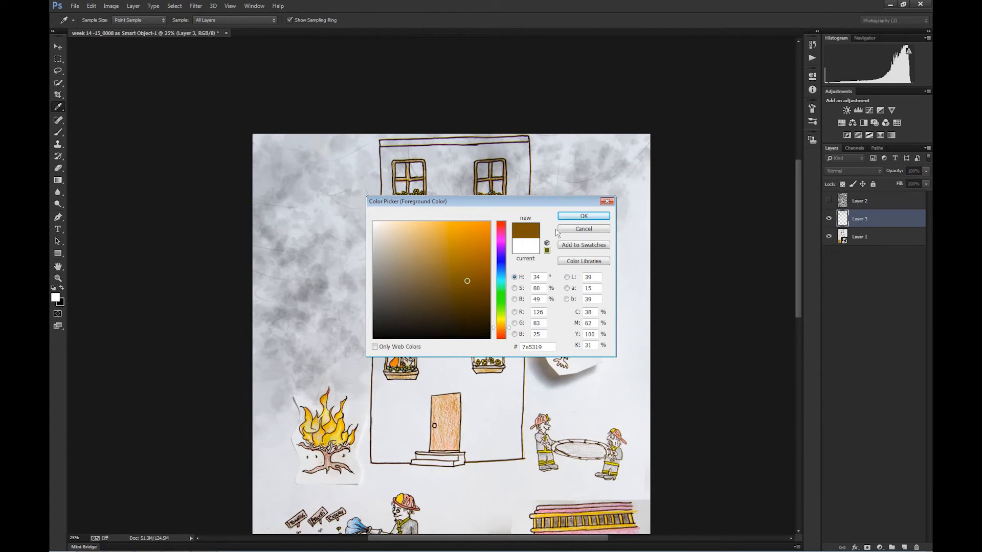
pyautogui.click(583, 217)
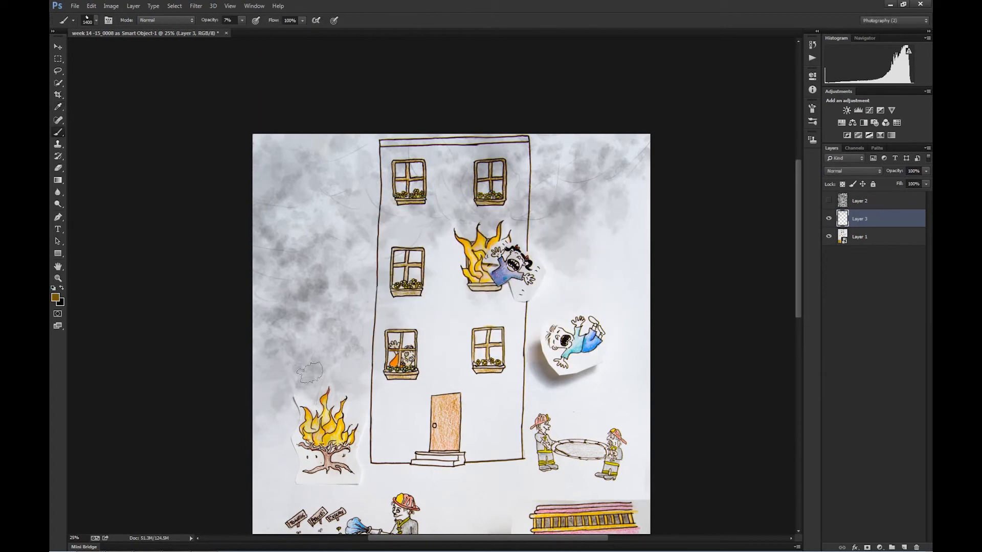
pyautogui.moveTo(302, 375)
pyautogui.mouseDown()
pyautogui.moveTo(315, 404)
pyautogui.moveTo(301, 368)
pyautogui.moveTo(307, 275)
pyautogui.mouseUp()
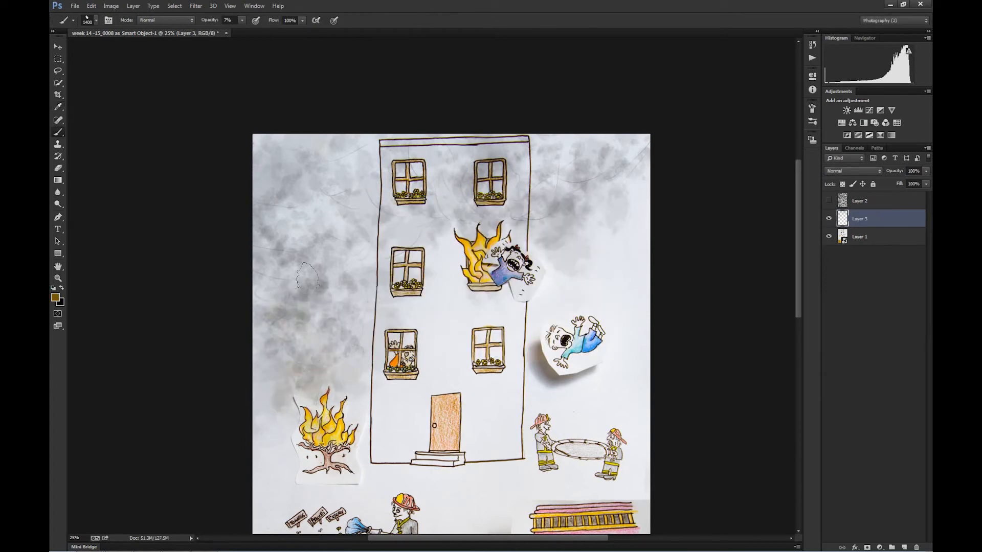
pyautogui.moveTo(309, 201)
pyautogui.mouseDown()
pyautogui.moveTo(296, 197)
pyautogui.moveTo(336, 263)
pyautogui.moveTo(406, 155)
pyautogui.mouseUp()
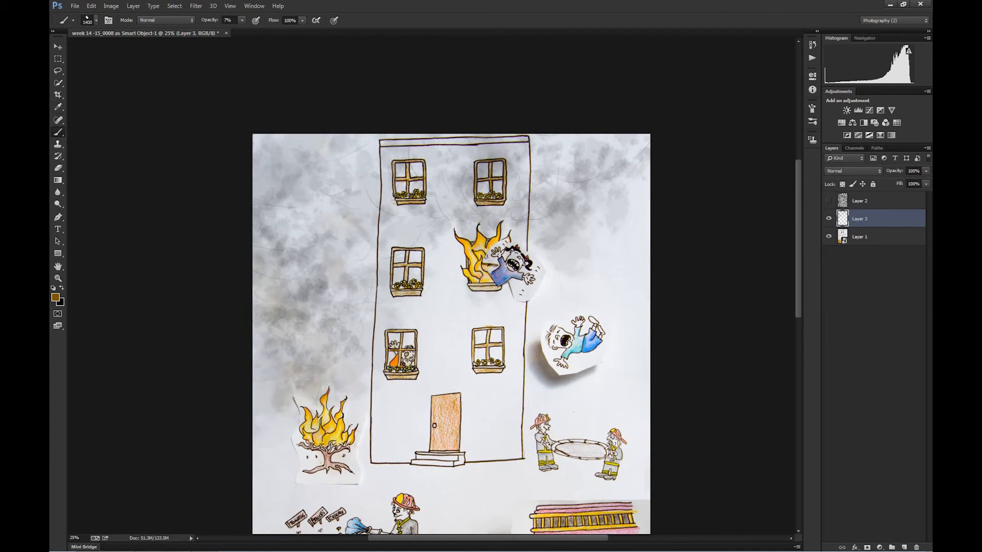
pyautogui.moveTo(541, 248)
pyautogui.mouseDown()
pyautogui.moveTo(585, 164)
pyautogui.moveTo(440, 225)
pyautogui.moveTo(518, 192)
pyautogui.moveTo(653, 99)
pyautogui.moveTo(449, 175)
pyautogui.moveTo(309, 212)
pyautogui.mouseUp()
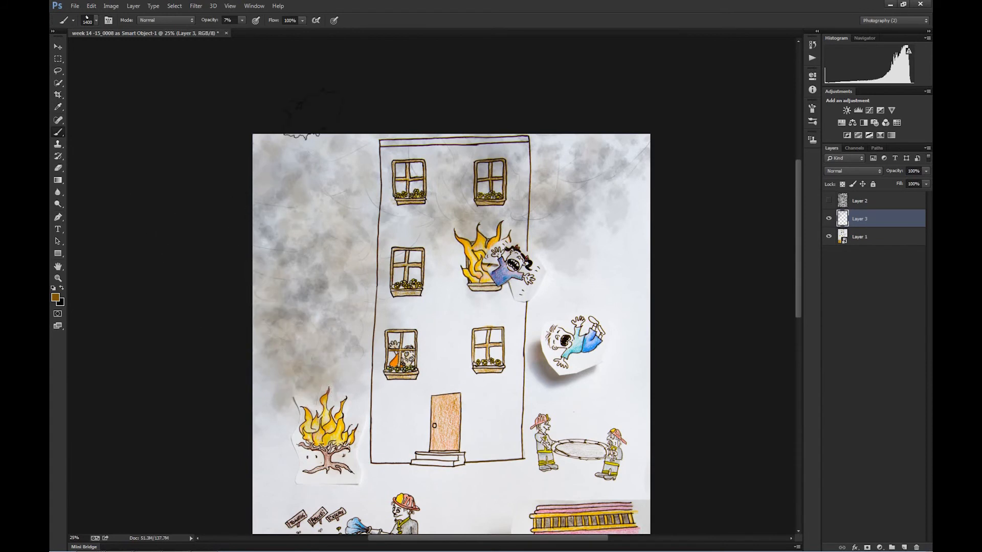
# Step: Reduce the brush size to 200 px and set the foreground colour to white
pyautogui.press('[')
pyautogui.press('[')
pyautogui.press('[')
pyautogui.press('[')
pyautogui.press('[')
pyautogui.press('[')
pyautogui.press('[')
pyautogui.press('[')
pyautogui.press('[')
pyautogui.press('[')
pyautogui.press('[')
pyautogui.click(57, 301)
pyautogui.moveTo(374, 251); pyautogui.dragTo(368, 206)
pyautogui.click(582, 215)
# Step: Try white highlights at 40% opacity in the smoke just above the burning tree, and undo them
pyautogui.moveTo(299, 349); pyautogui.dragTo(305, 386)
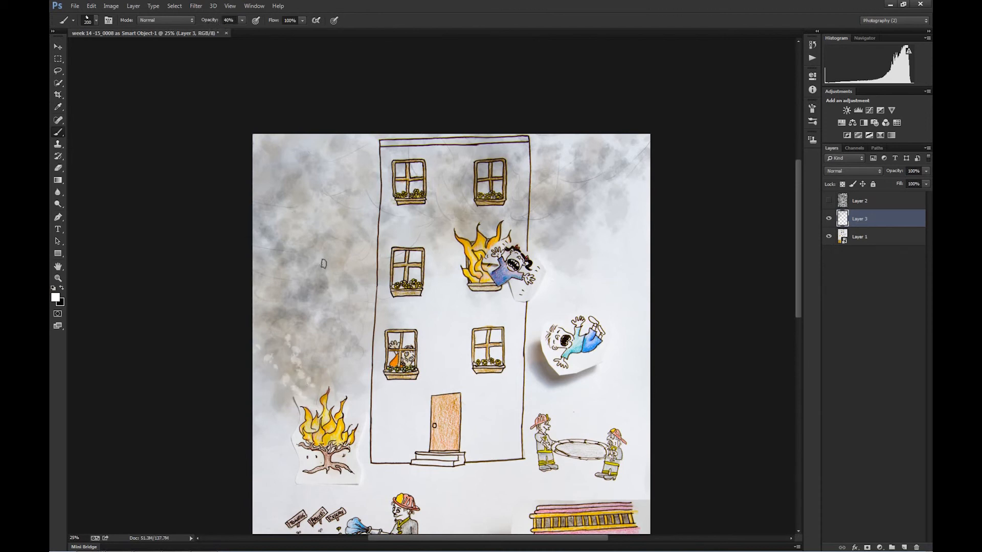
pyautogui.hotkey('ctrl', 'alt', 'z')
pyautogui.hotkey('ctrl', 'alt', 'z')
pyautogui.hotkey('ctrl', 'alt', 'z')
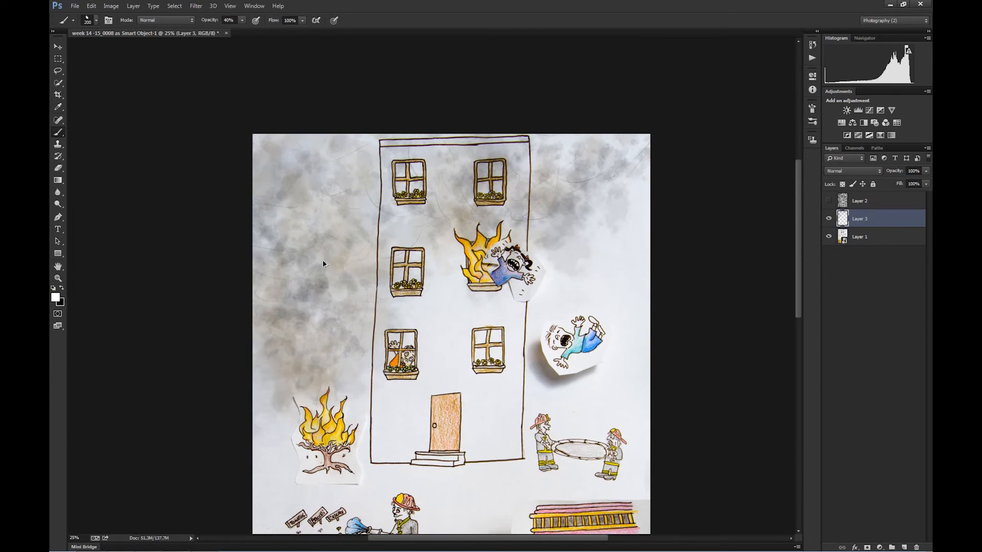
# Step: Paint soft white highlights into the smoke beside the building with a 500 px brush at 24% opacity
pyautogui.moveTo(199, 24); pyautogui.dragTo(206, 25)
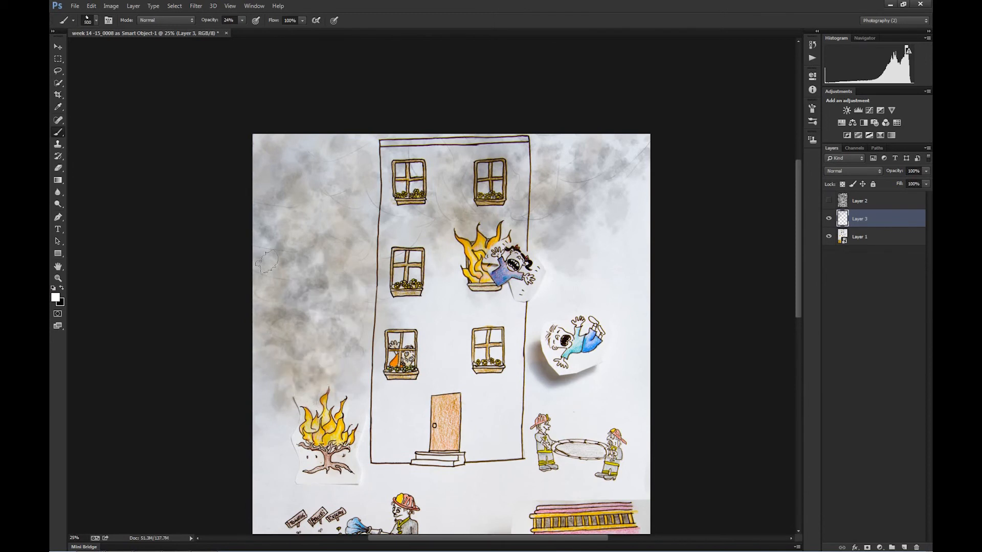
pyautogui.hscroll(-10, 311, 228)
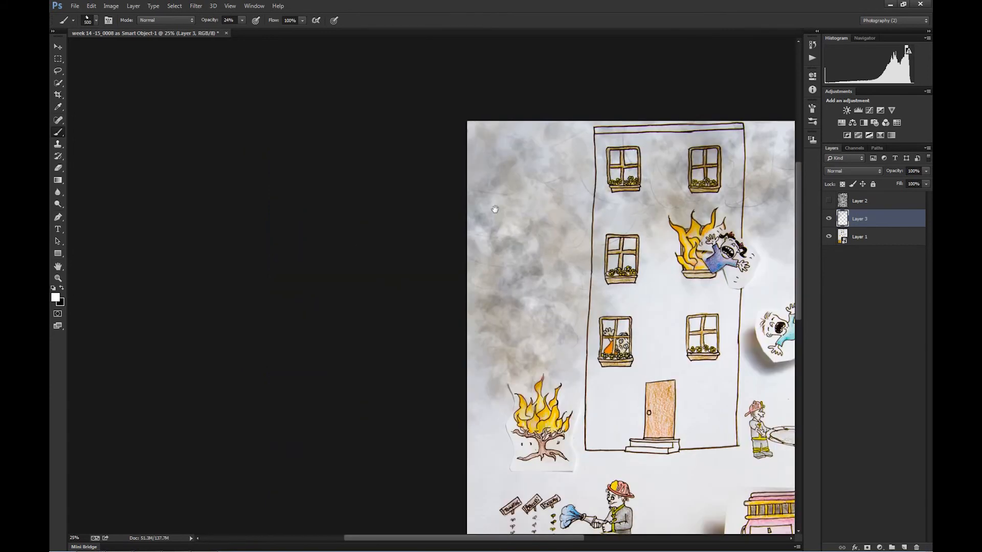
pyautogui.moveTo(631, 250); pyautogui.dragTo(359, 197)
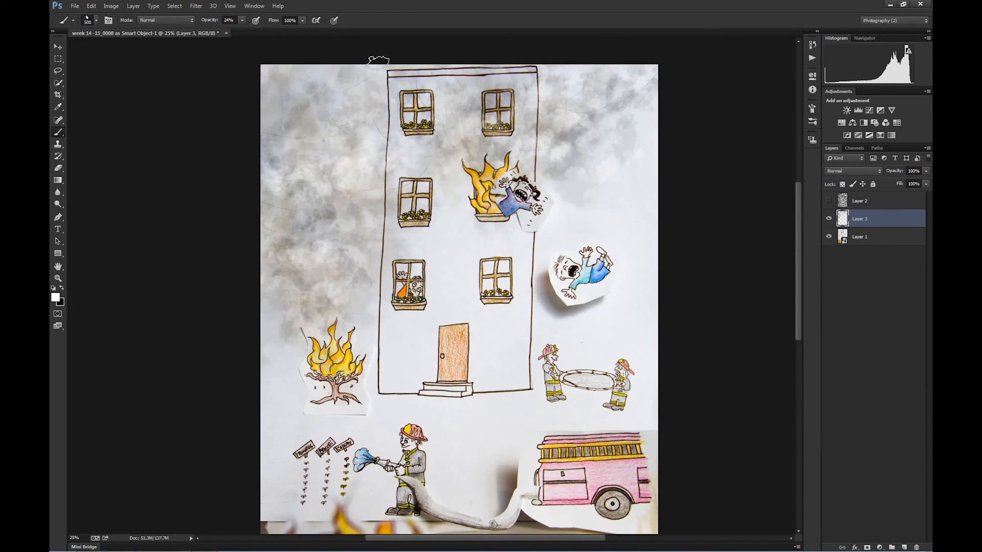
# Step: Show the whole picture in full-screen mode to review the painted smoke
pyautogui.hotkey('ctrl', '-')
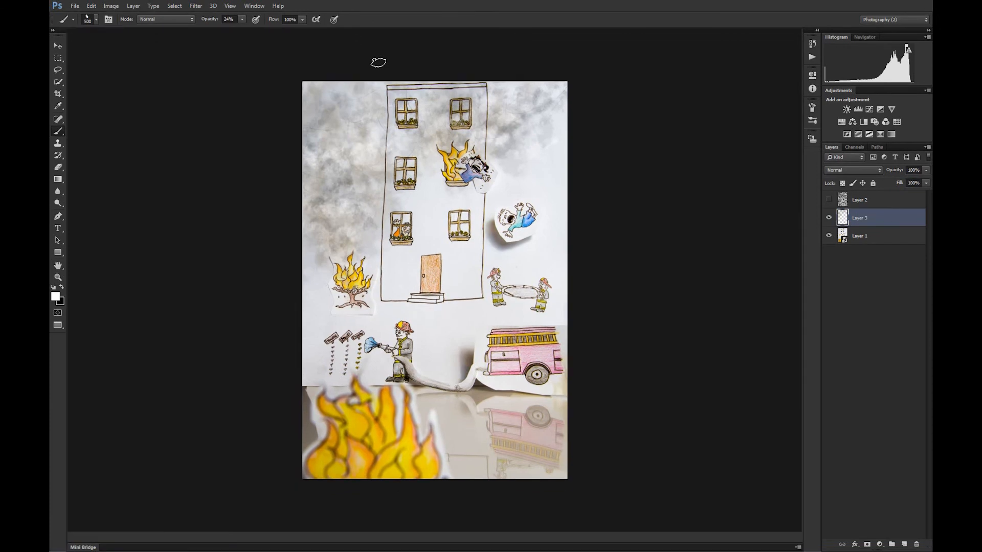
pyautogui.press('f')
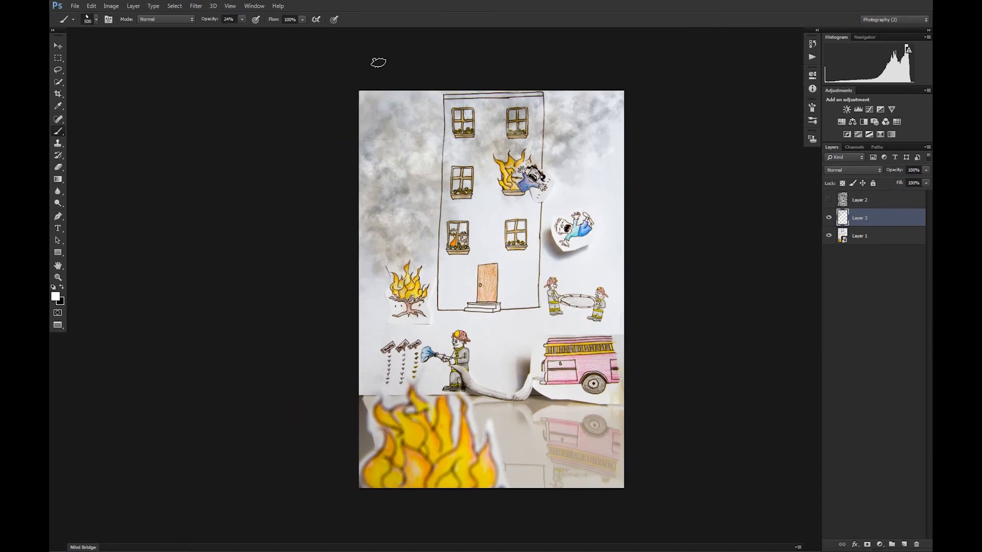
pyautogui.press('f')
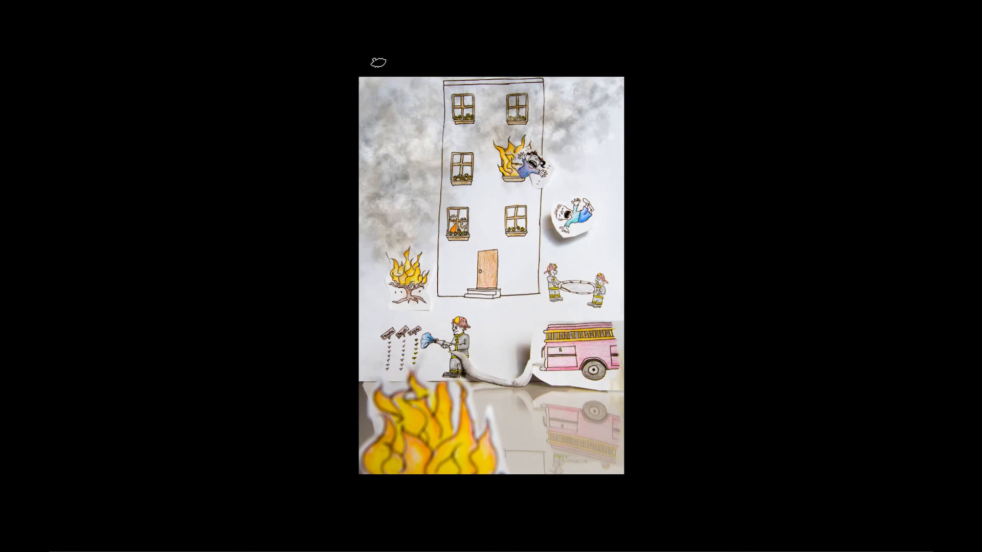